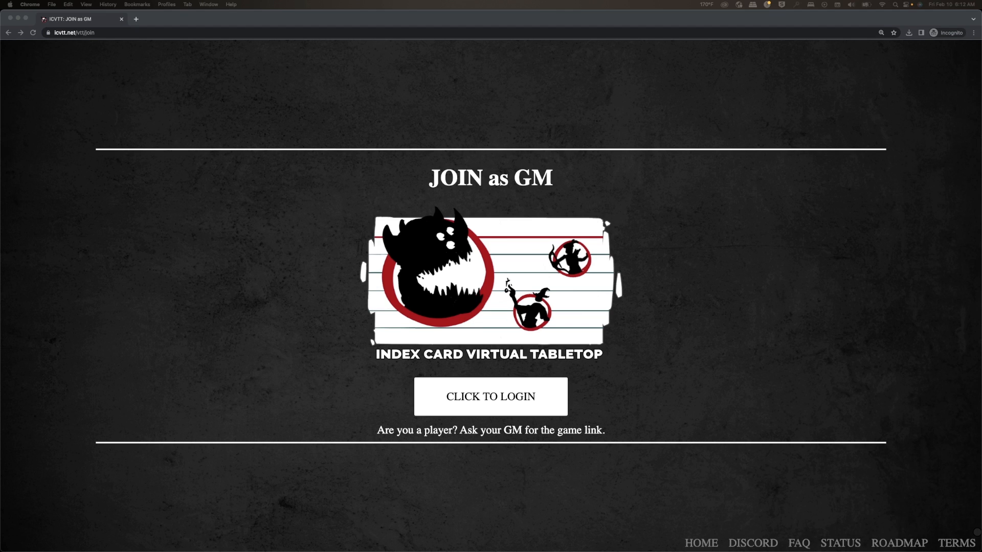
- Log in as GM and open the game scheduling dialog
click(491, 397)
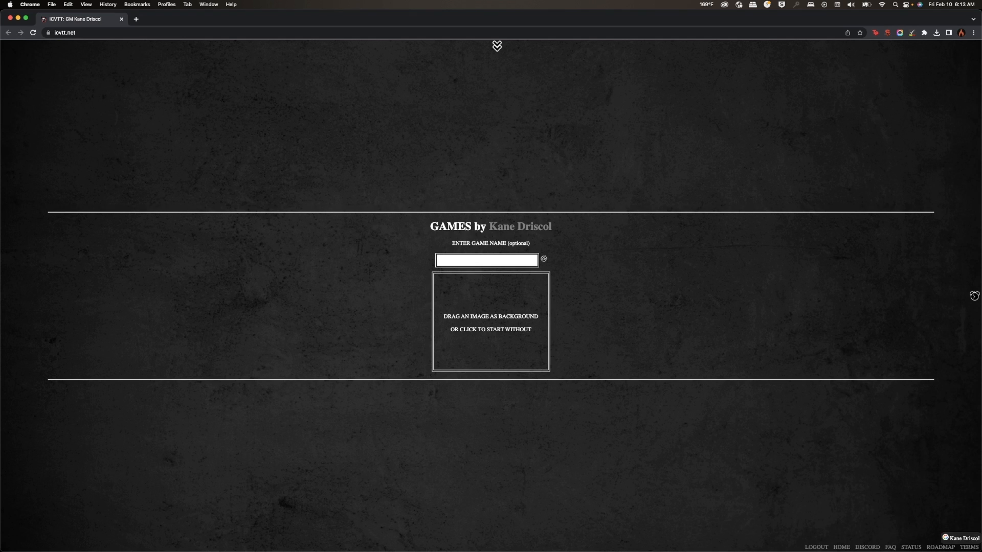
mouse_move(497, 46)
click(974, 296)
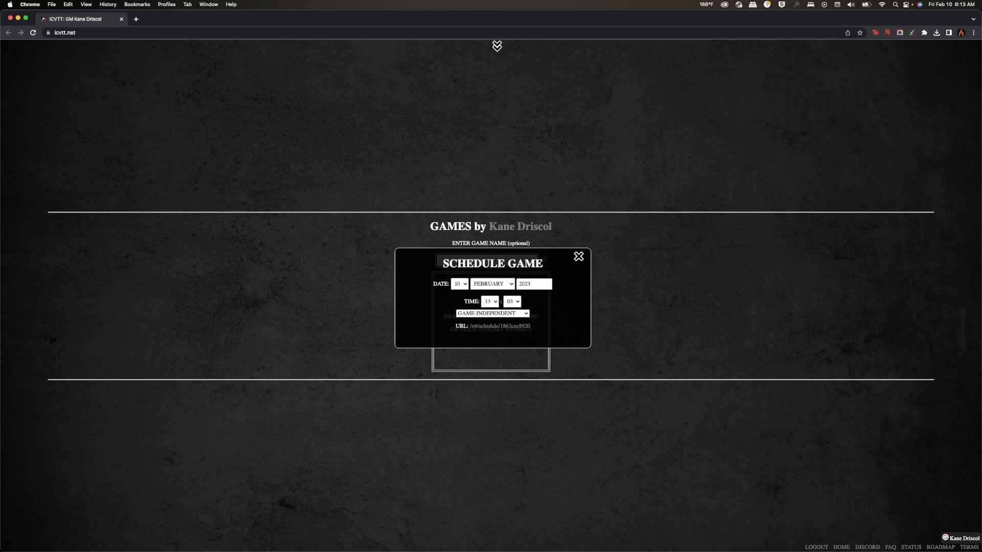
- Schedule a game-independent session for 18 February 2023 at 07:00 and open its countdown link
click(459, 284)
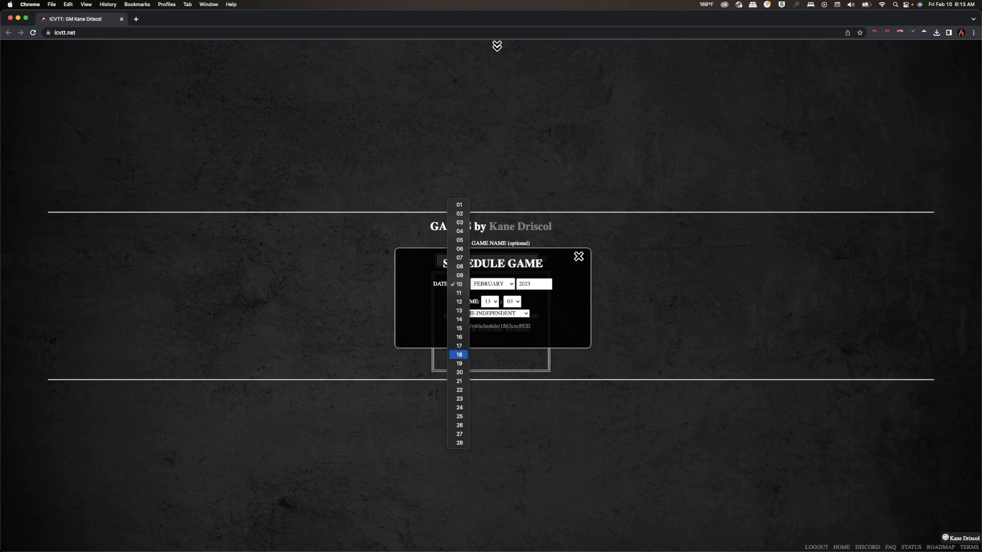
click(459, 355)
click(489, 302)
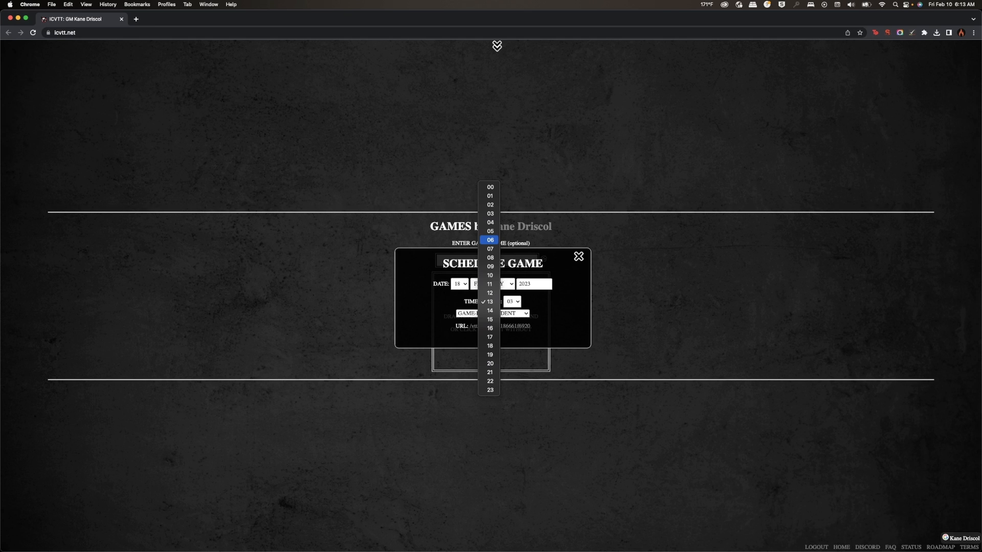
click(490, 249)
click(512, 301)
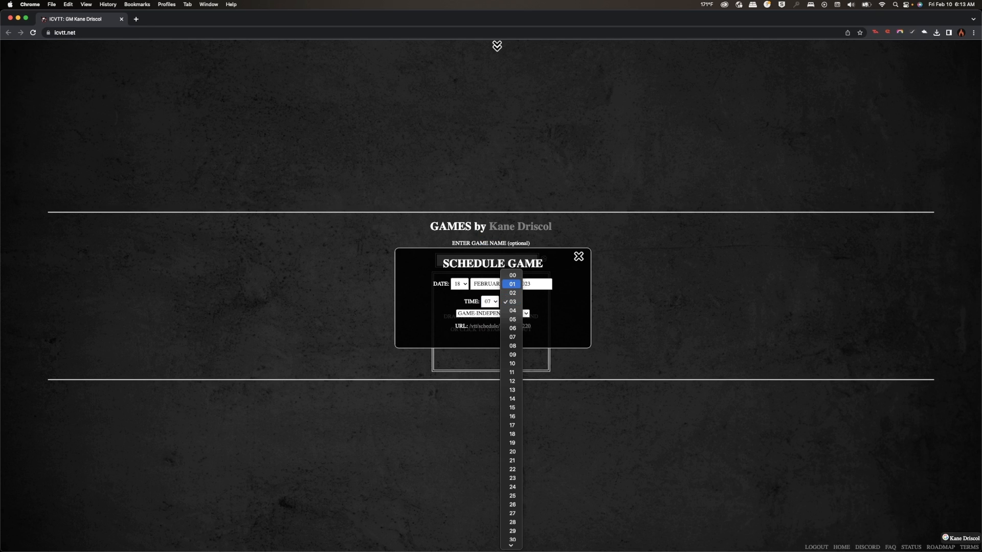
click(512, 275)
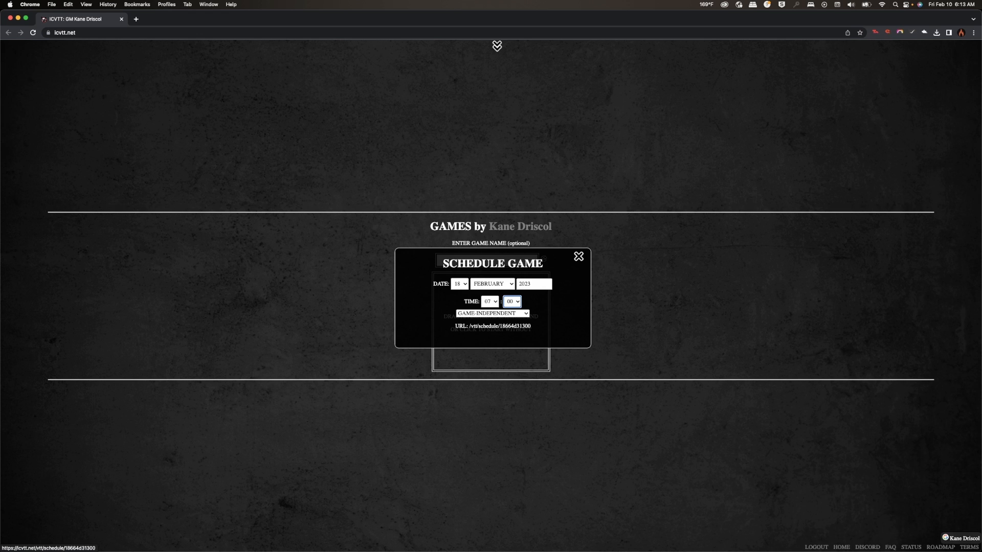
click(501, 326)
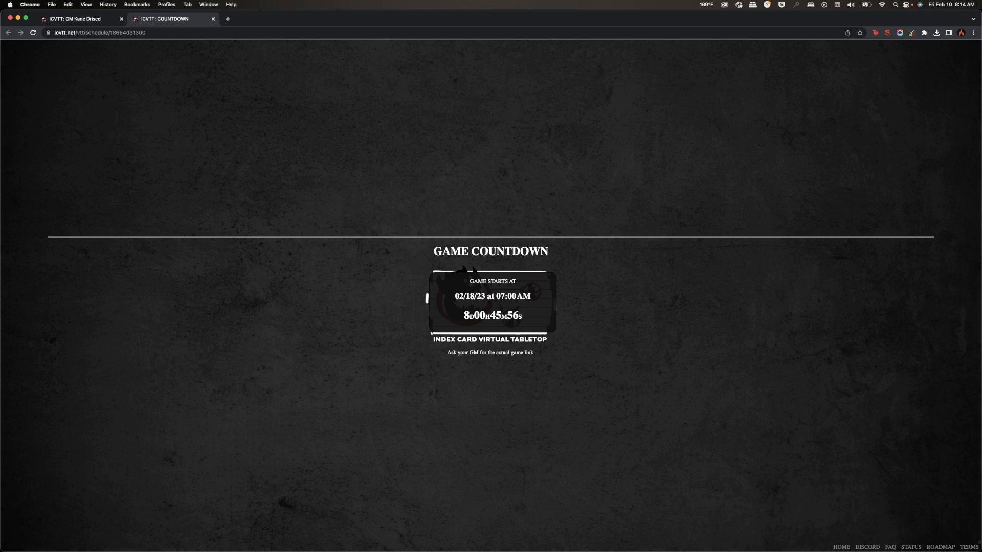
- Tie the schedule to the game update-update-update and join that game as GM through its countdown link
click(110, 19)
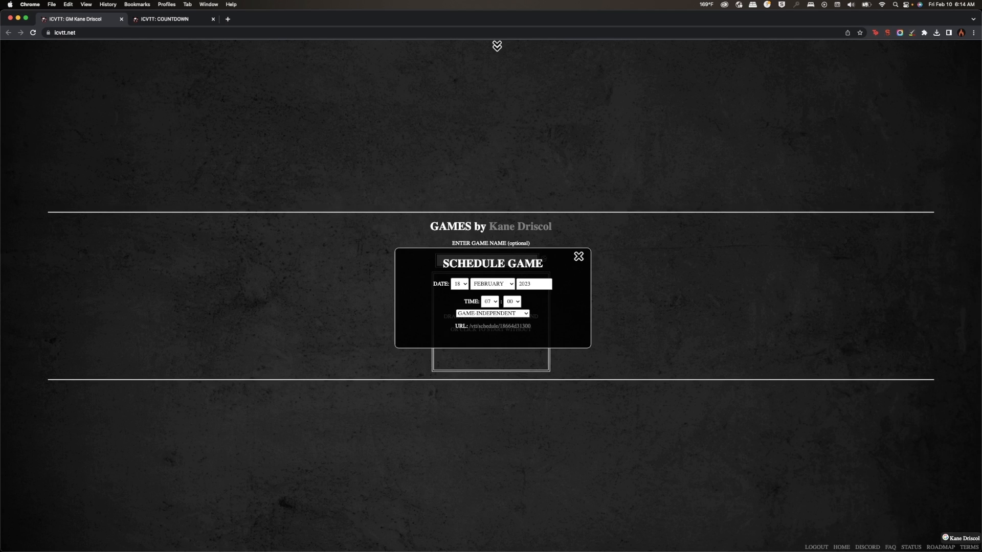
click(493, 313)
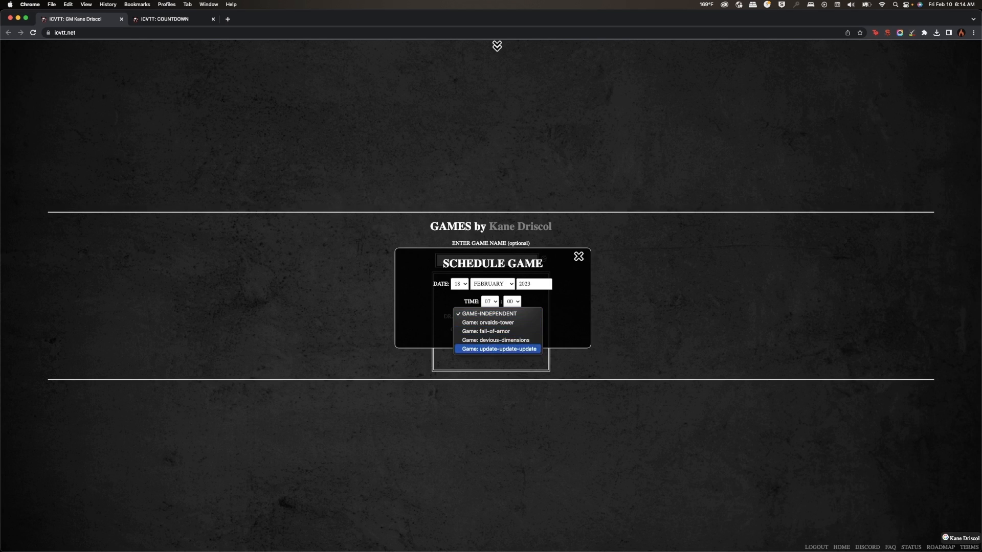
click(498, 350)
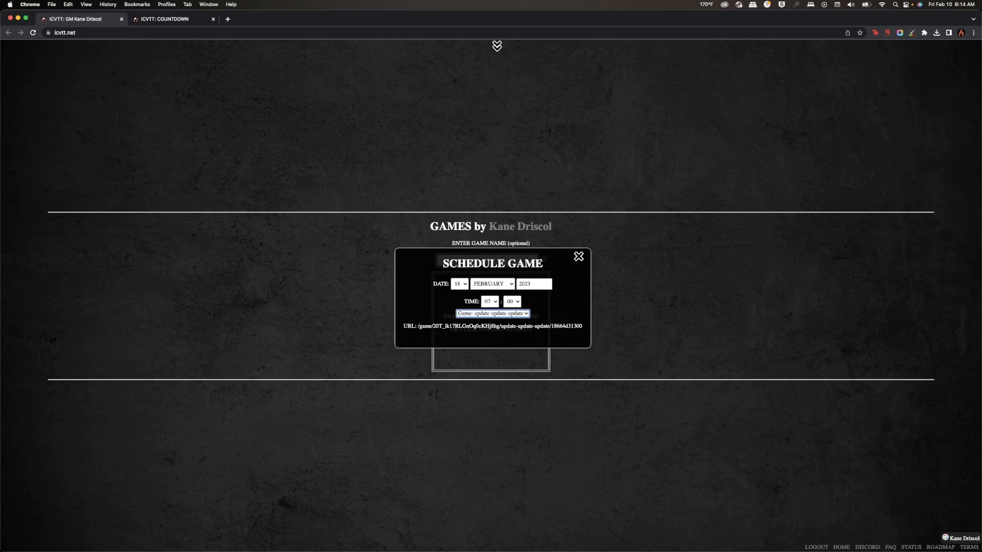
click(493, 327)
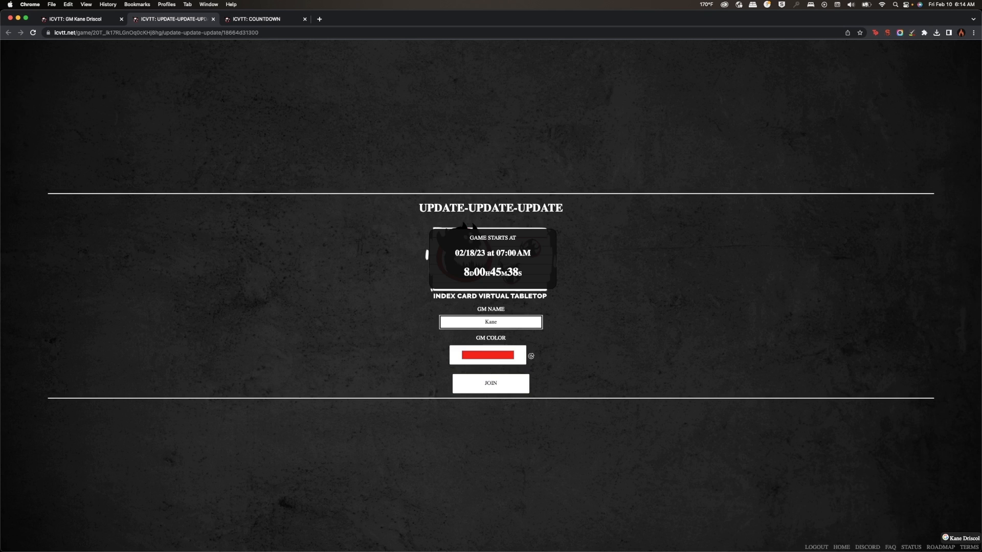
click(490, 384)
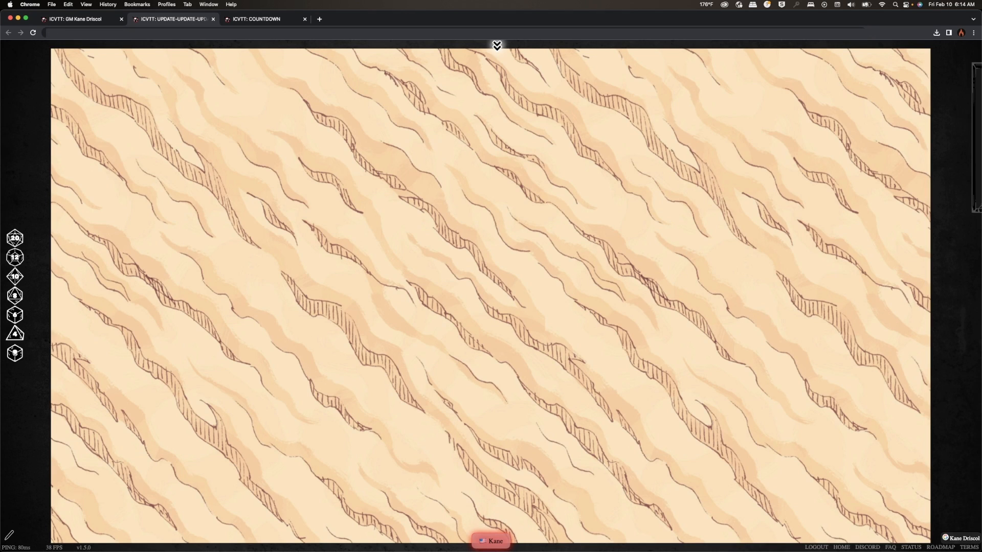
- From the ICVTT assets, place the black square, small black circle, lava and water streams, grey rock, red die and grey stone map on the sand scene
click(497, 46)
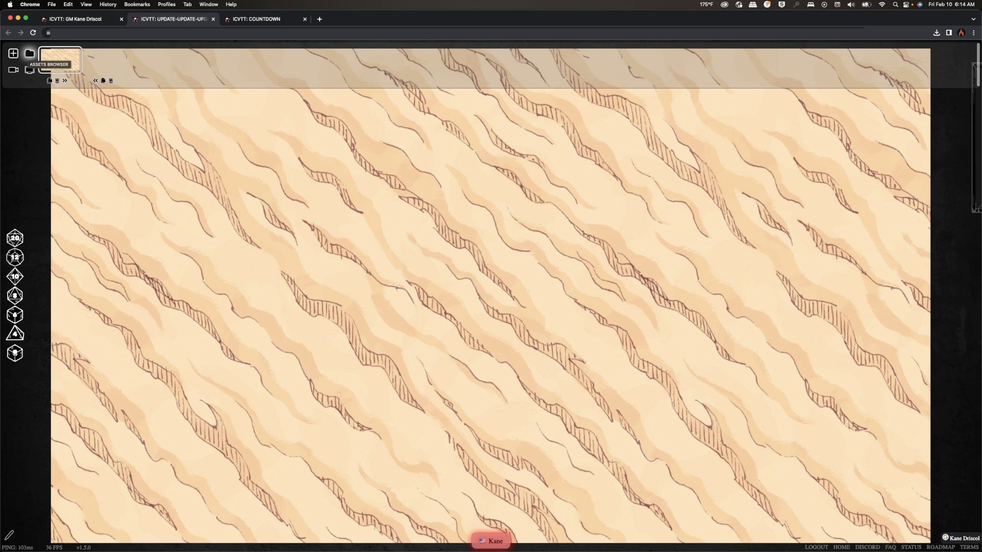
click(29, 53)
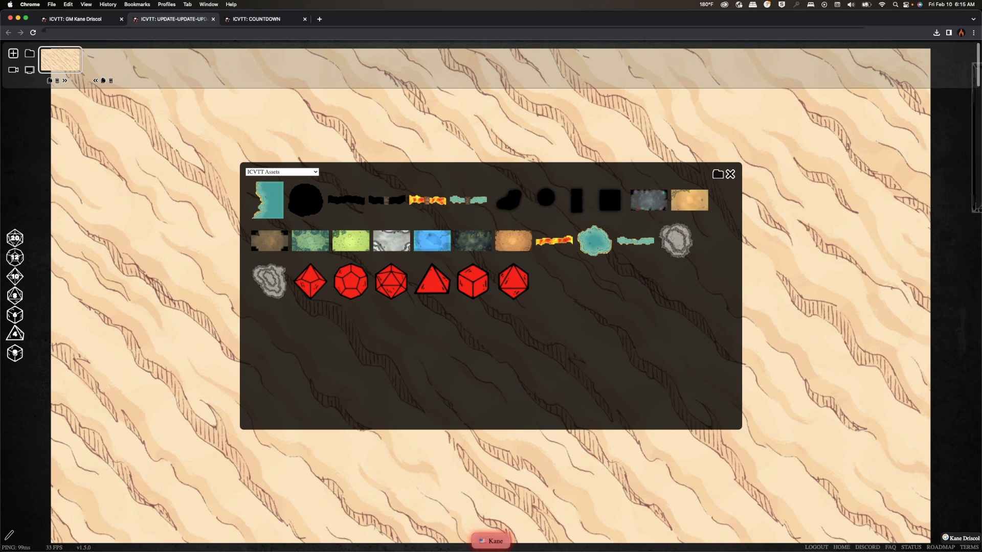
drag(610, 200, 203, 194)
drag(545, 198, 187, 236)
drag(554, 241, 549, 127)
drag(636, 241, 764, 111)
drag(676, 241, 845, 224)
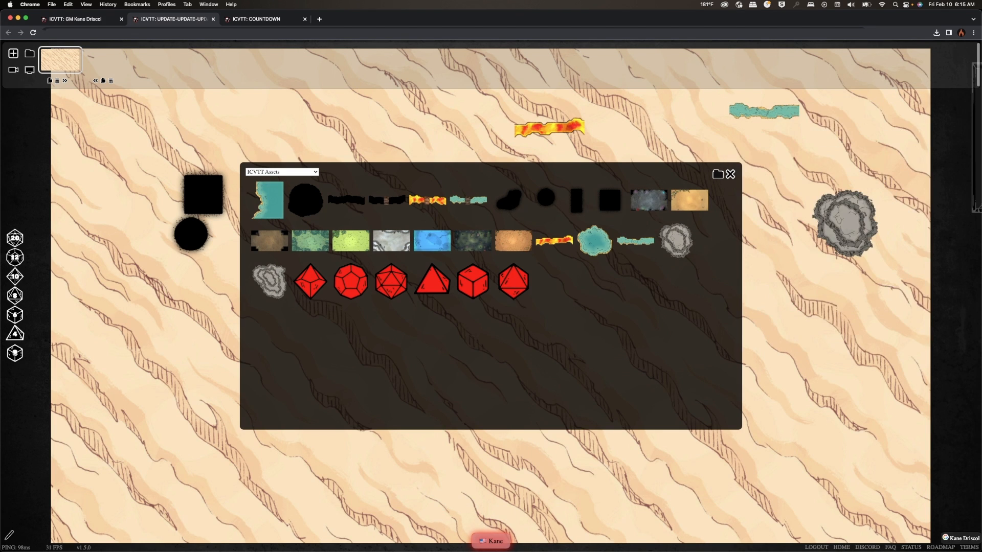
drag(310, 282, 136, 368)
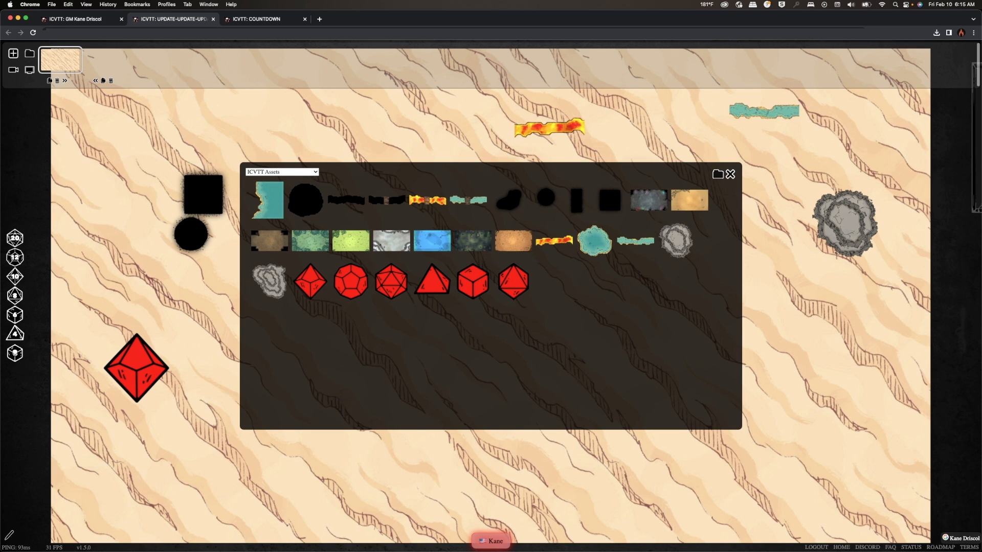
drag(391, 240, 103, 177)
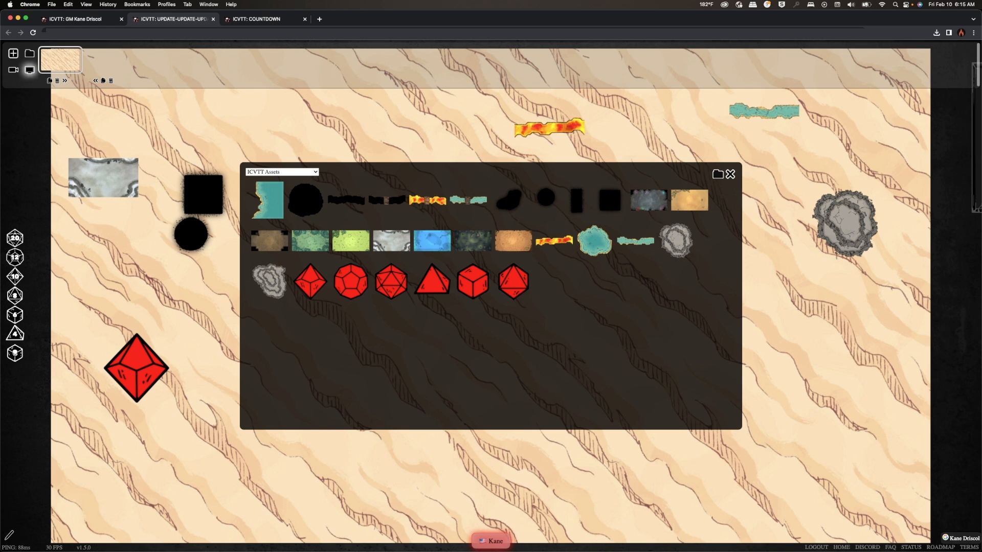
- Add new scenes with the green forest map and the cracked orange desert map as their backgrounds
click(13, 53)
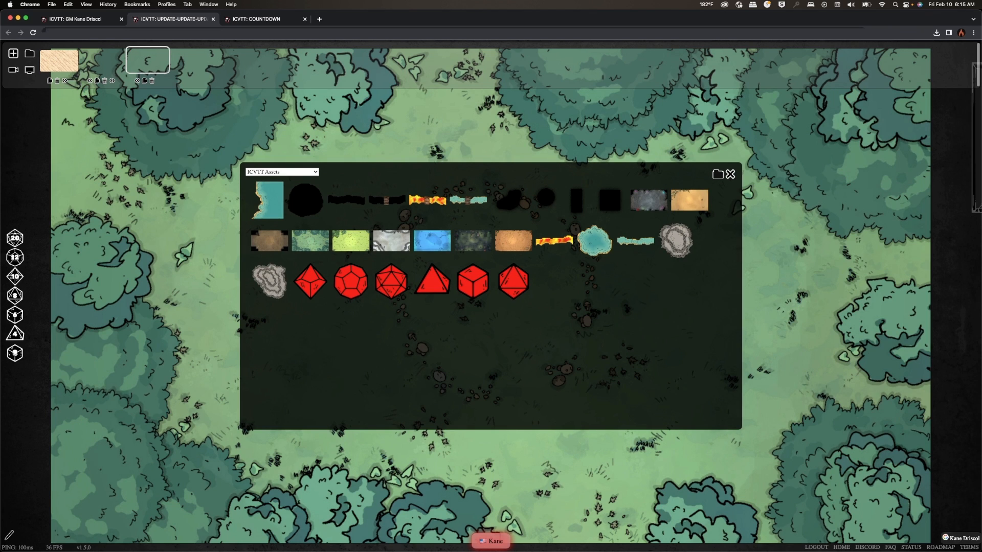
click(13, 54)
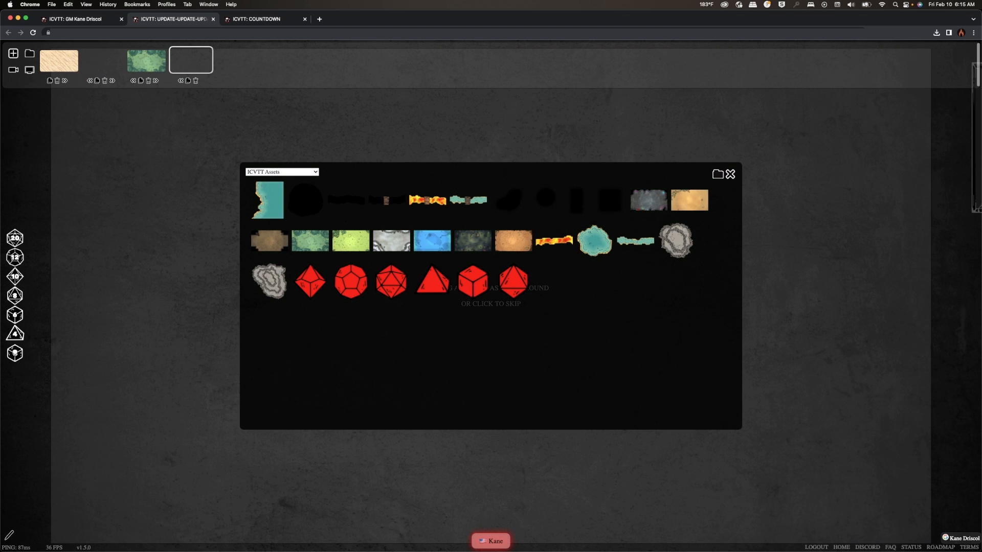
drag(514, 241, 514, 127)
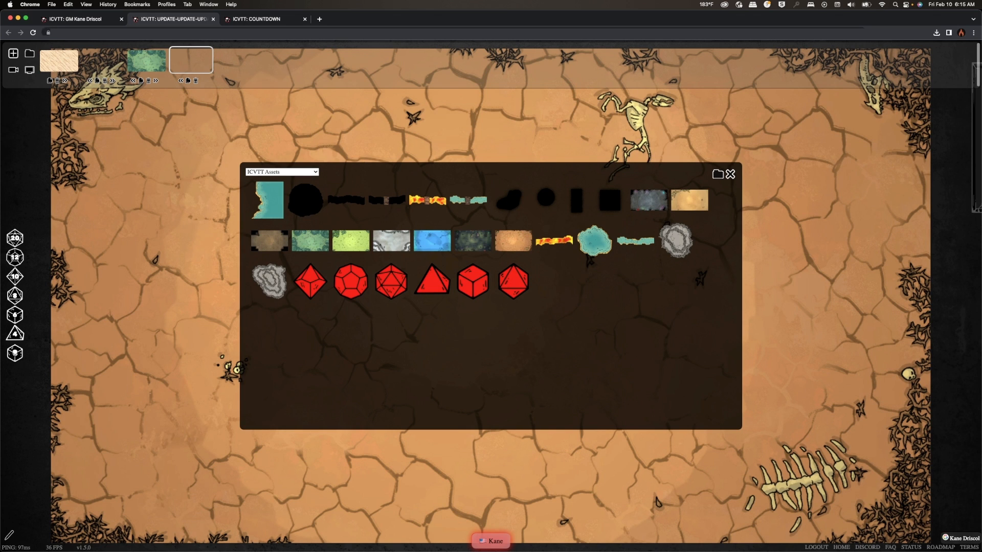
- From the update-update-update assets, add the archer, hooded figure, crowned king, elder and dark horned figure tokens to the desert scene
click(286, 172)
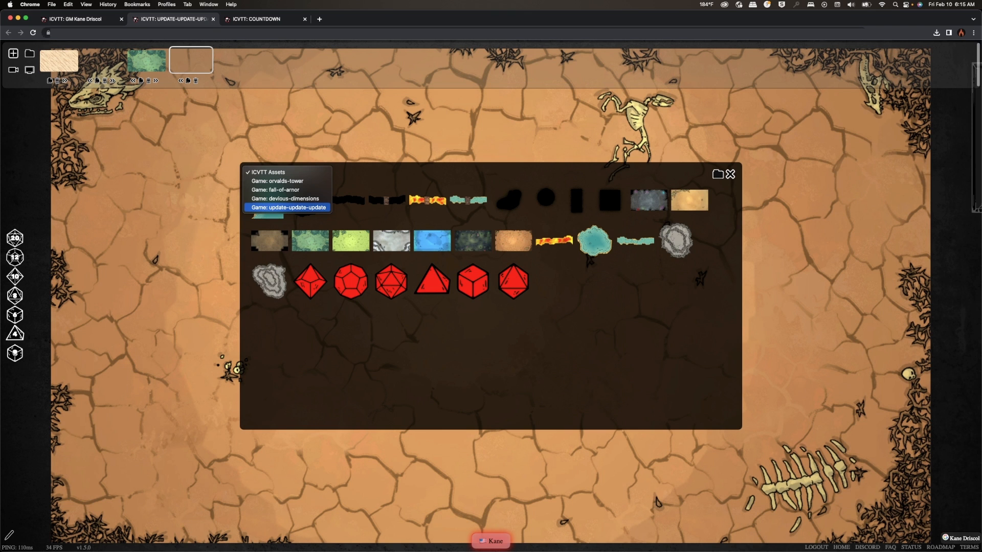
key(Return)
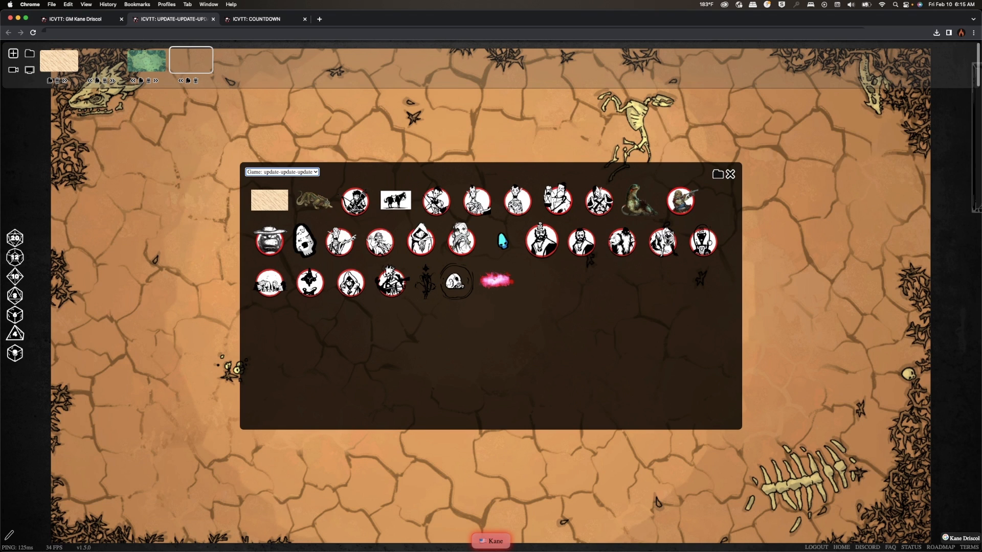
drag(355, 201, 112, 285)
drag(351, 282, 146, 219)
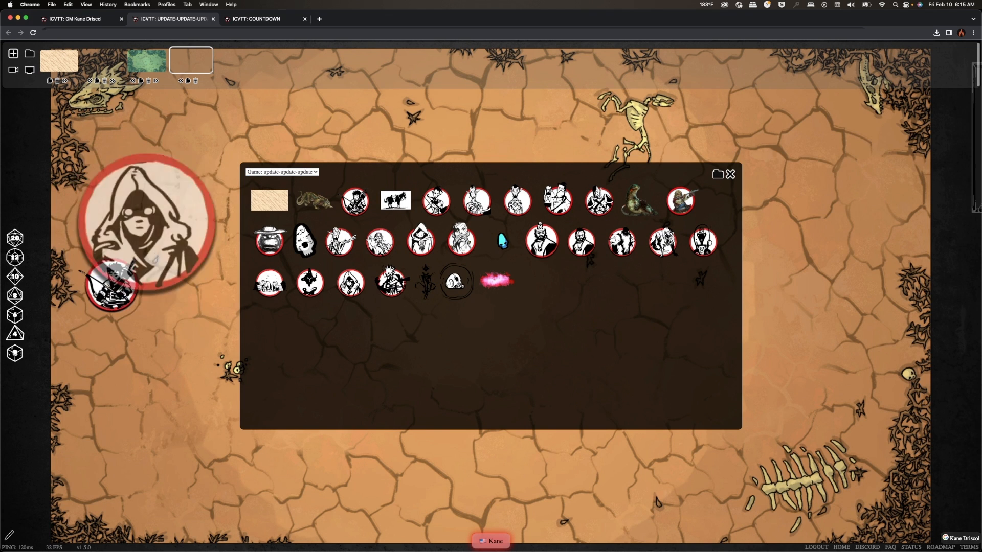
drag(541, 241, 231, 171)
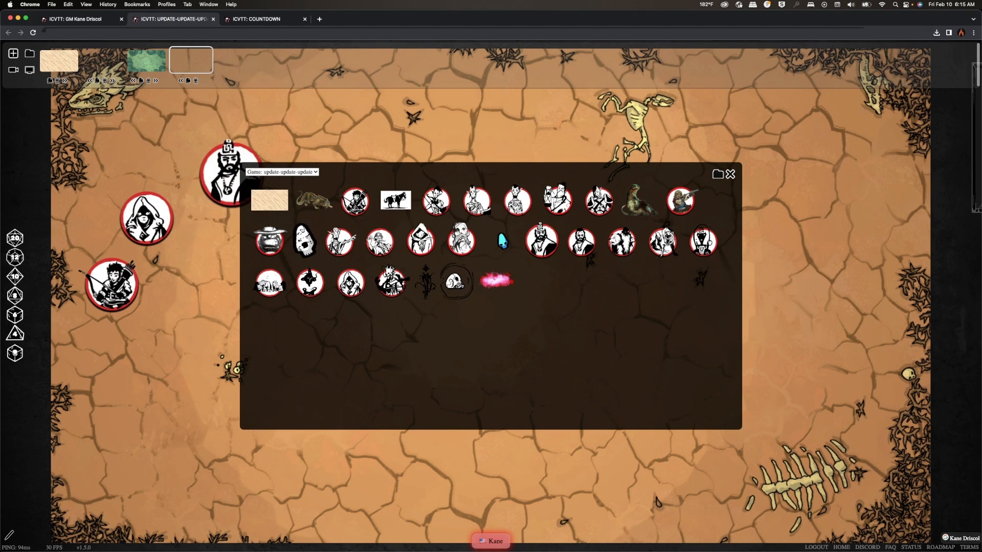
click(380, 242)
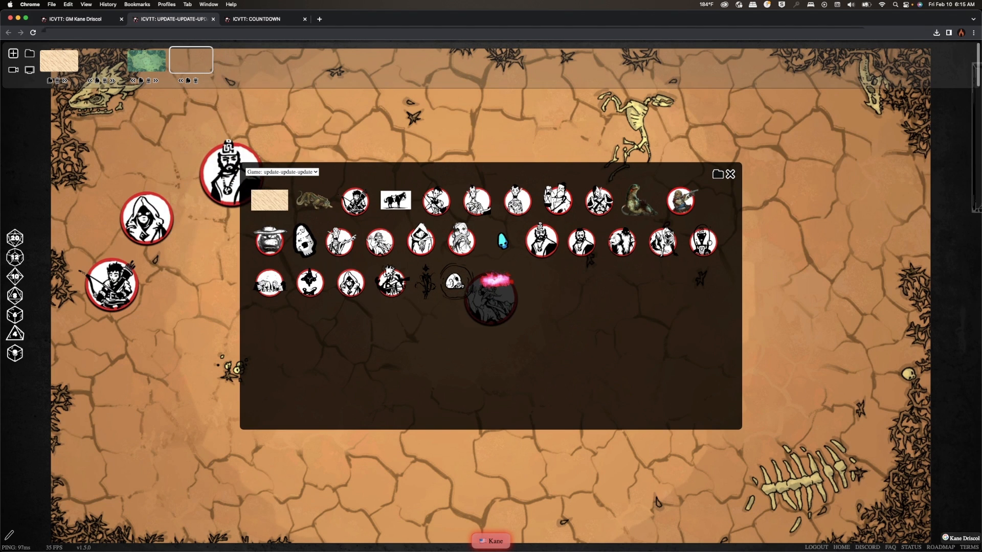
click(310, 283)
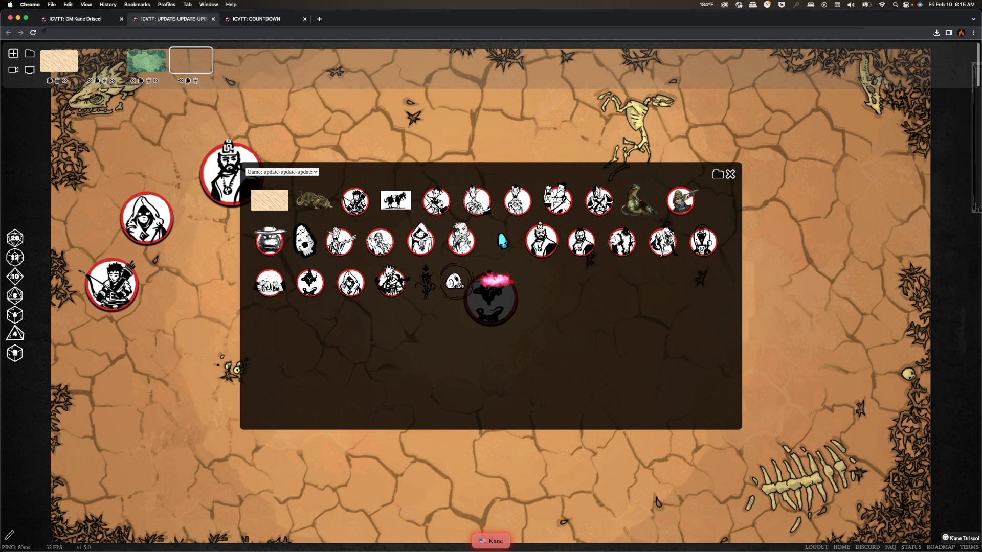
- From the orvalds-tower assets, place the blue water elemental, the white animal token and the rock pile on the desert scene
click(282, 172)
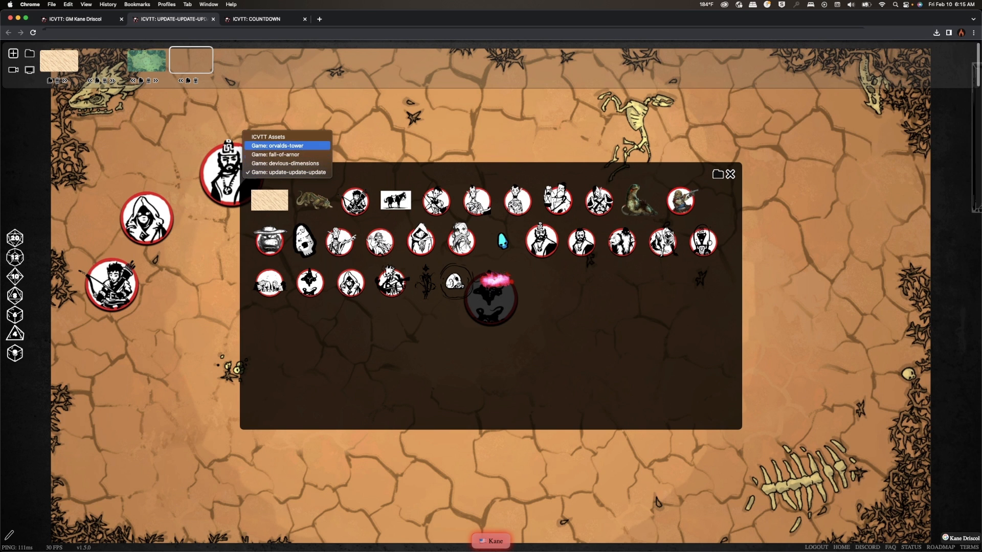
click(282, 146)
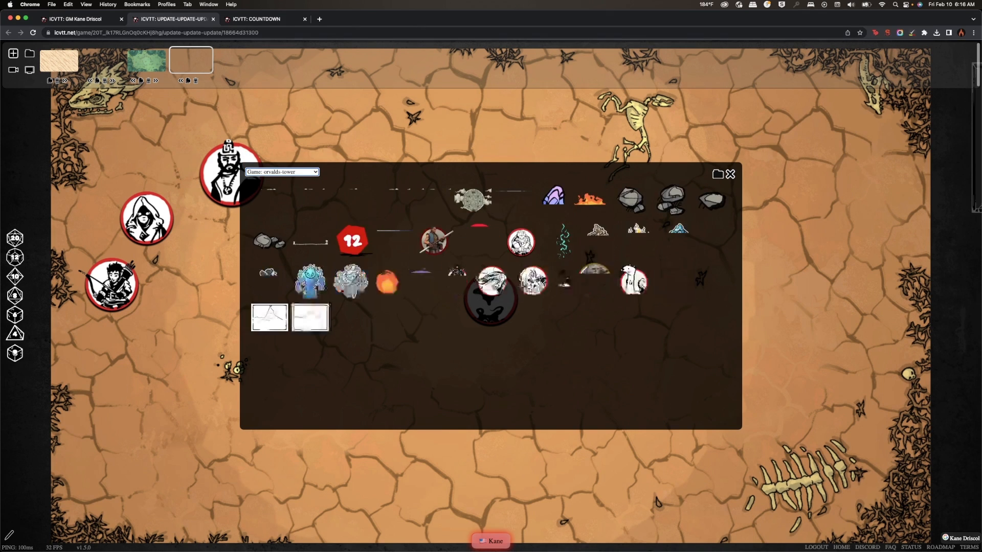
drag(392, 281, 152, 408)
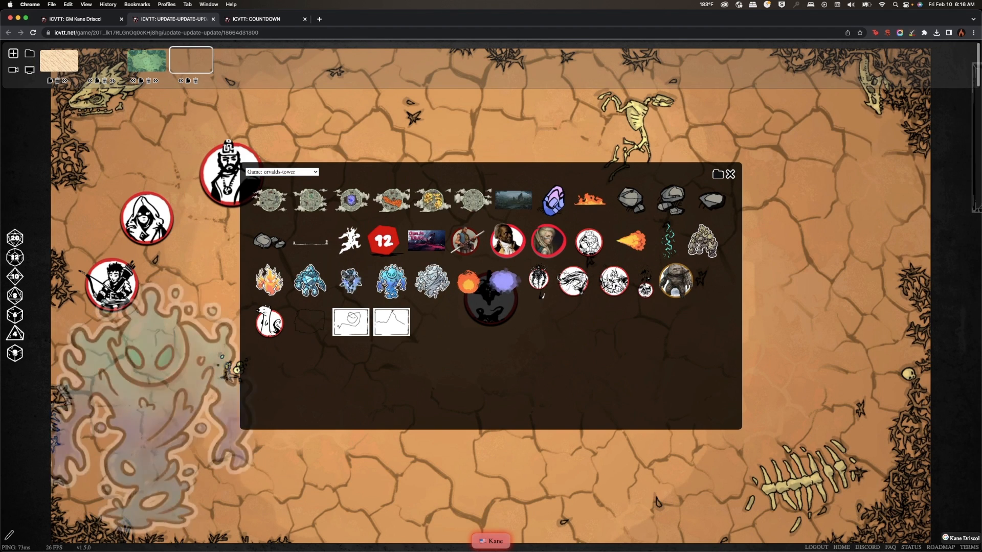
drag(270, 322, 438, 116)
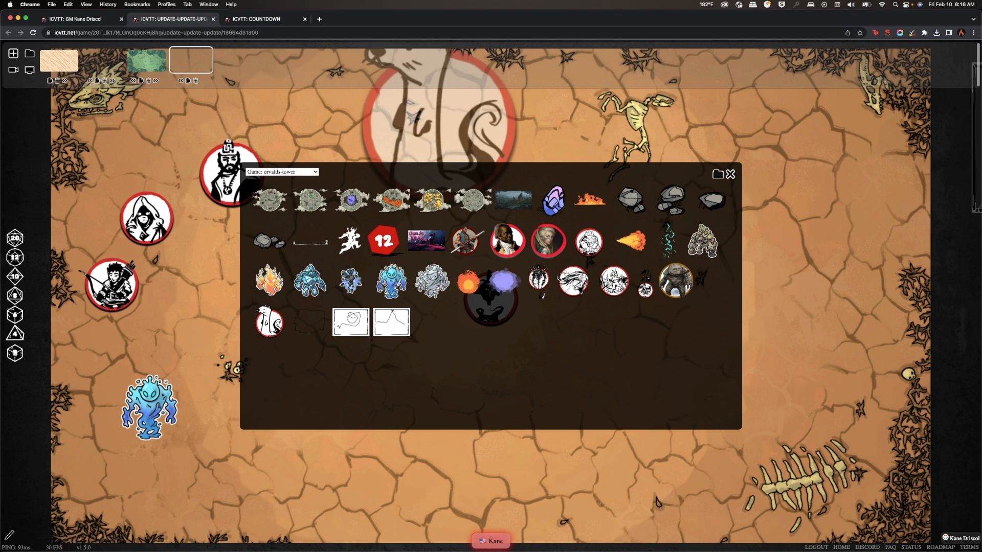
drag(671, 200, 795, 152)
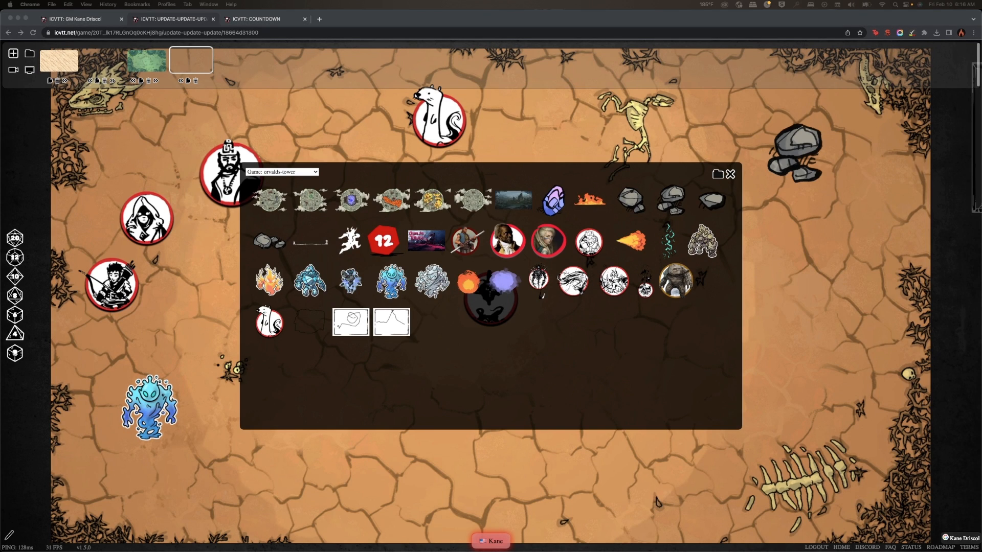
- Place the external sunset landscape image beside the archer token and upload Dune-Worm.png to the desert scene
drag(338, 370, 182, 358)
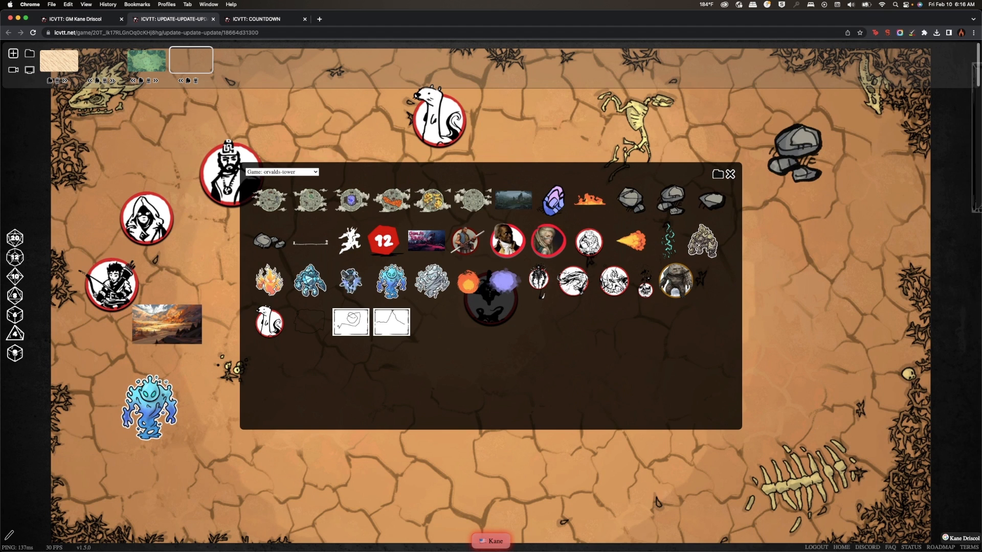
click(718, 175)
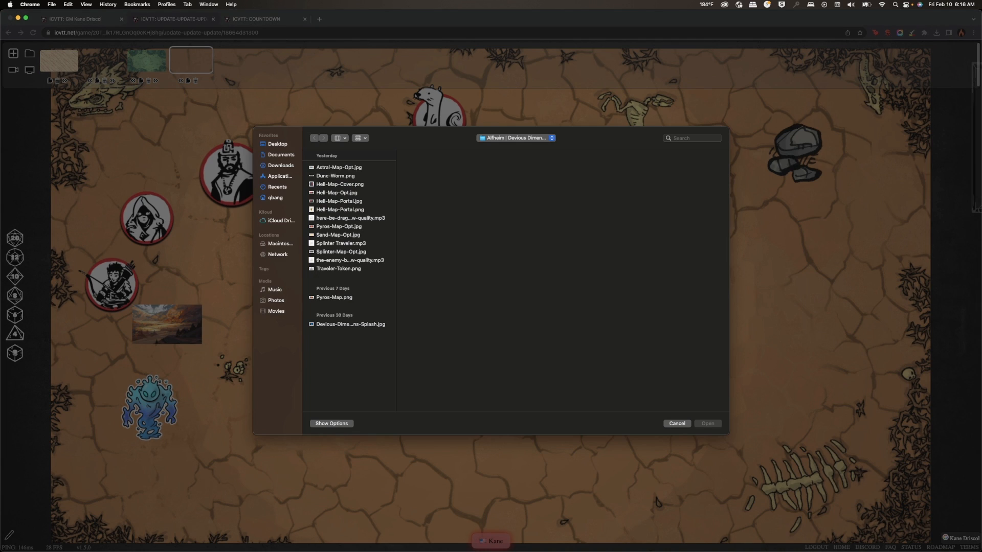
click(336, 176)
key(Return)
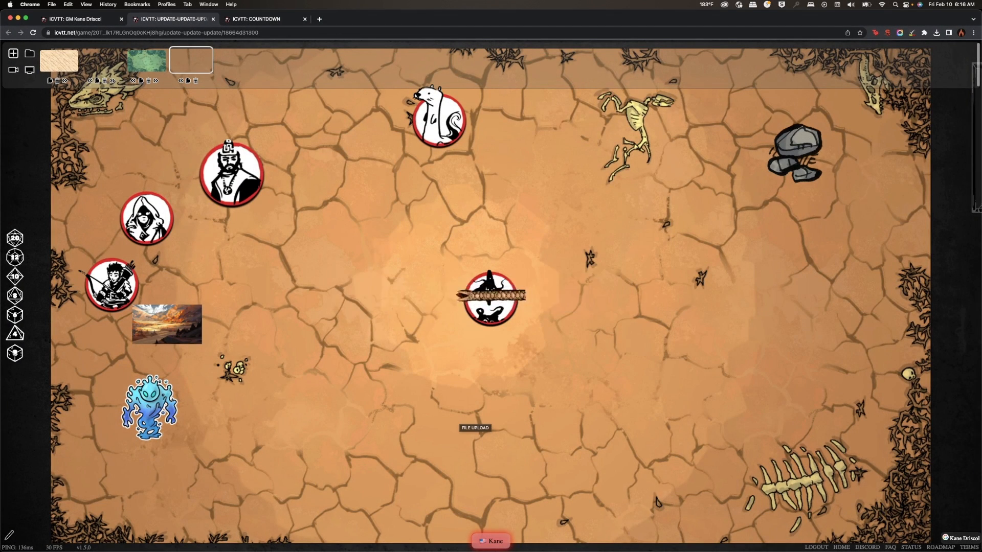
- Enlarge the dune worm to over five times its size and position it above the dark horned figure's token
drag(491, 295, 369, 246)
drag(351, 291, 278, 493)
drag(369, 246, 561, 214)
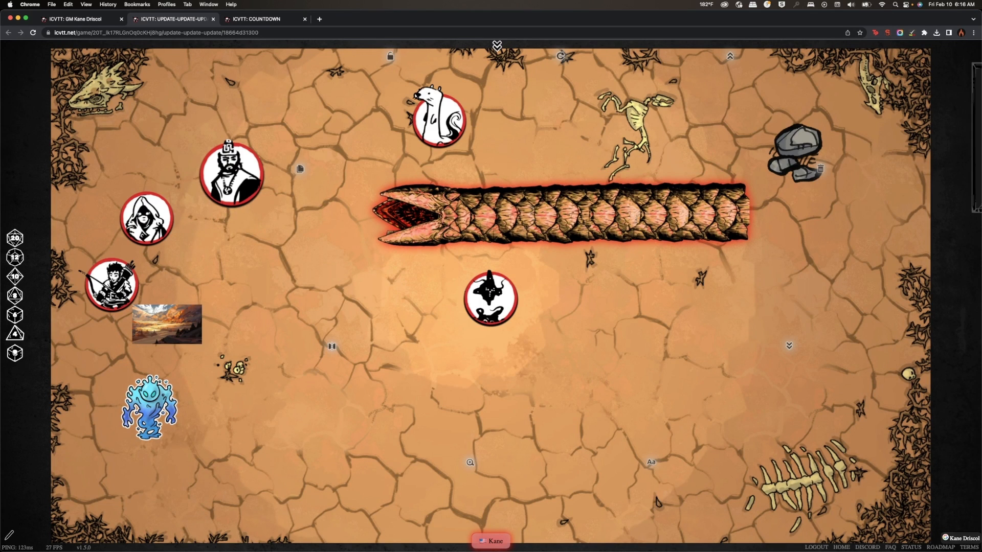
- Switch to the pale sand scene with the black shapes and start a new white index card drawing
click(497, 46)
click(60, 59)
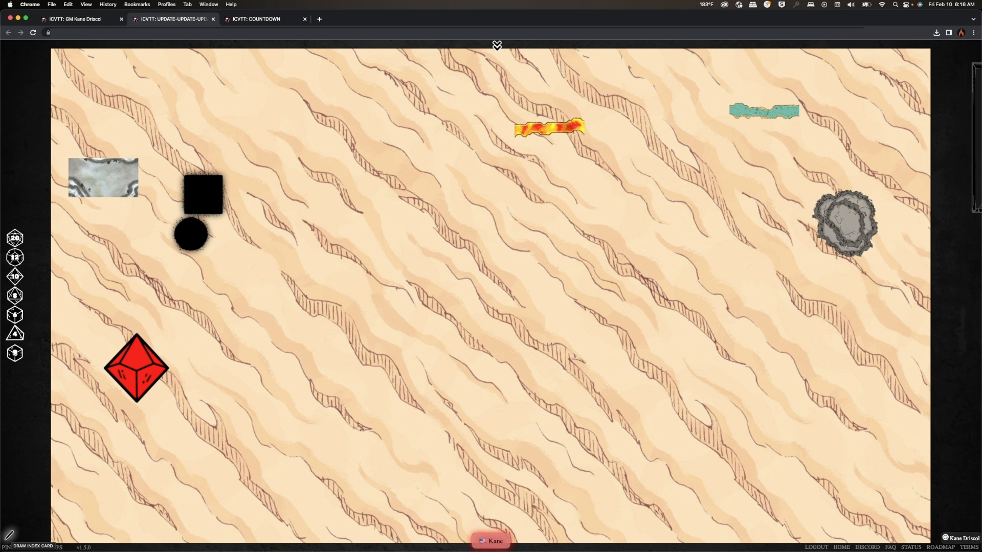
click(9, 535)
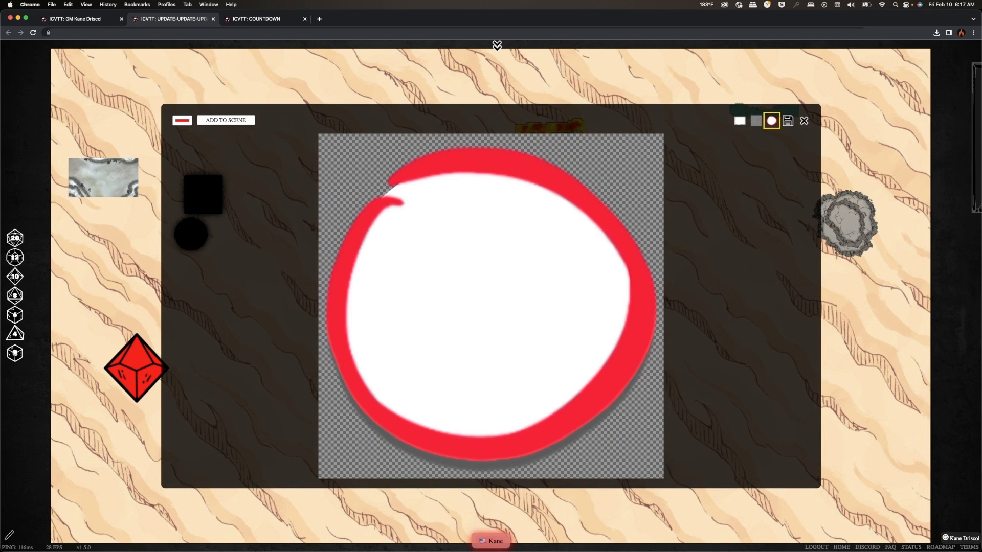
click(739, 121)
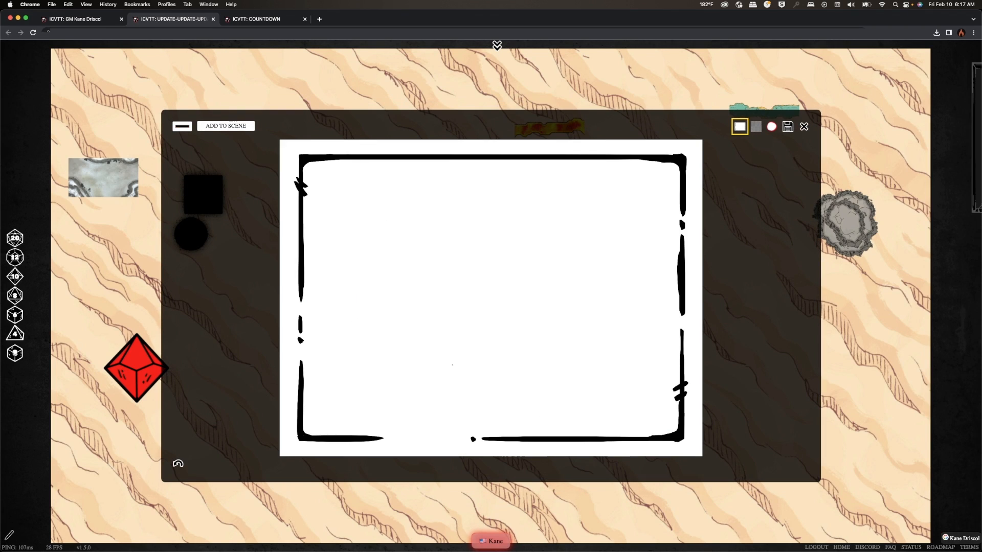
- Set the pen colour to red (RGB 200, 55, 55) and scribble large overlapping jagged and looping lines across the card
click(183, 125)
drag(211, 163, 236, 143)
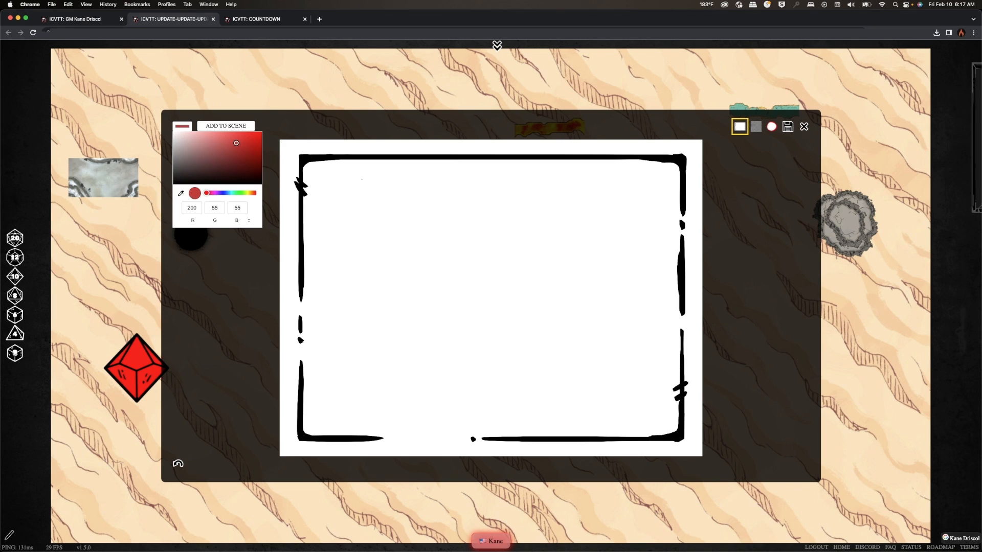
click(304, 227)
mouse_move(399, 286)
mouse_down()
mouse_move(428, 297)
mouse_move(511, 416)
mouse_move(620, 286)
mouse_move(360, 337)
mouse_move(335, 266)
mouse_move(526, 241)
mouse_move(561, 266)
mouse_up()
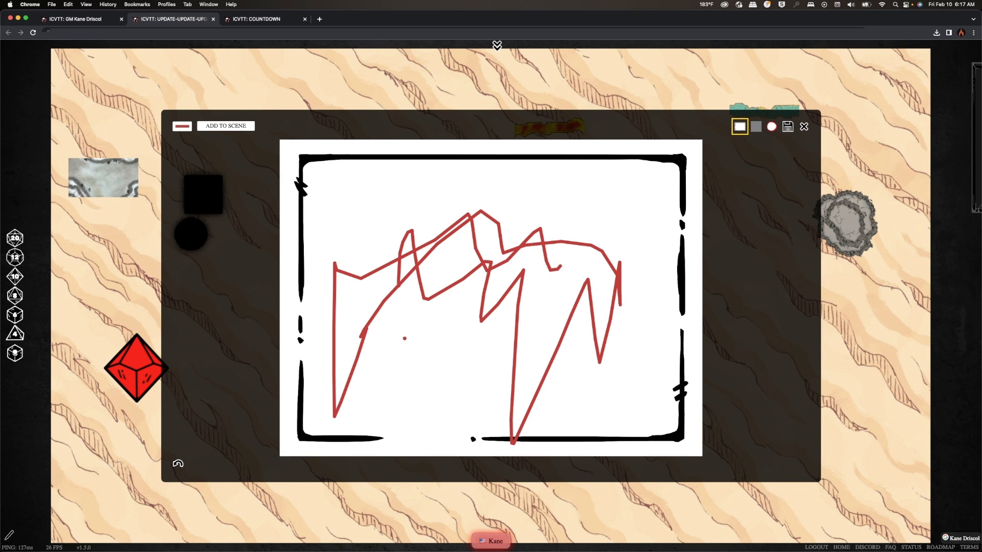
mouse_move(404, 339)
mouse_down()
mouse_move(550, 199)
mouse_move(400, 441)
mouse_move(497, 215)
mouse_move(440, 318)
mouse_up()
mouse_move(407, 282)
mouse_down()
mouse_move(542, 218)
mouse_move(463, 214)
mouse_up()
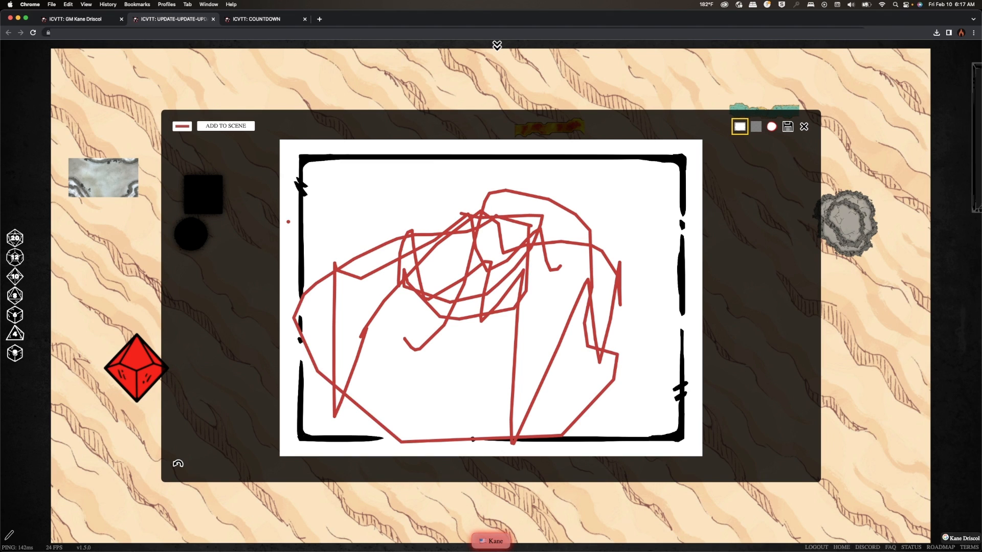
- Switch the card to a transparent background, draw a large black outline over the red scribble and put the drawing in the scene
click(756, 127)
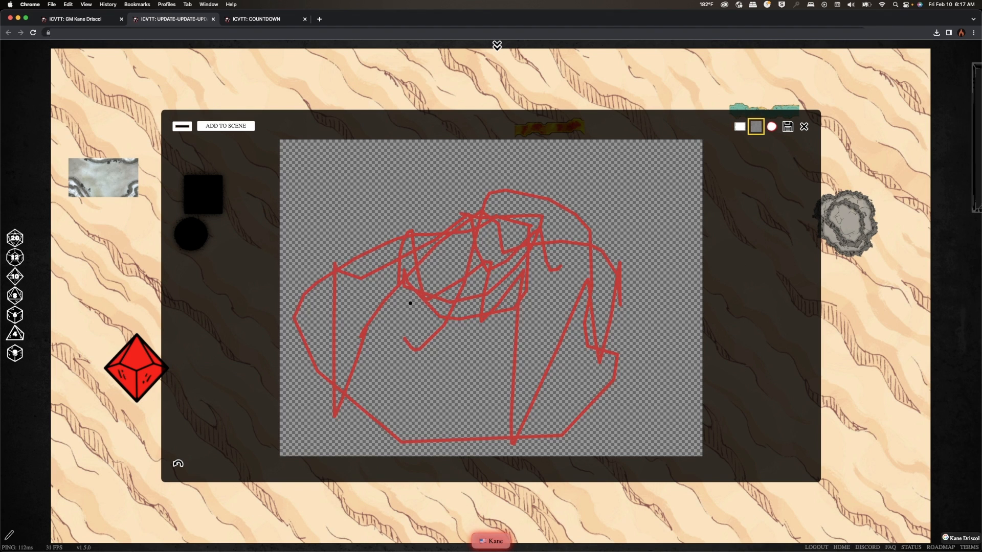
mouse_move(405, 368)
mouse_down()
mouse_move(333, 158)
mouse_move(447, 190)
mouse_move(565, 182)
mouse_move(611, 337)
mouse_move(392, 392)
mouse_up()
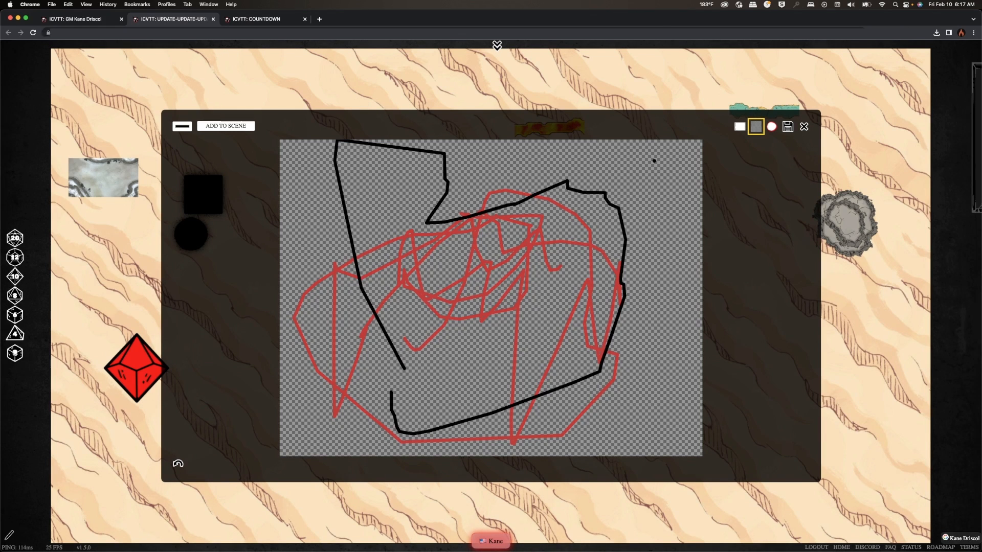
click(787, 127)
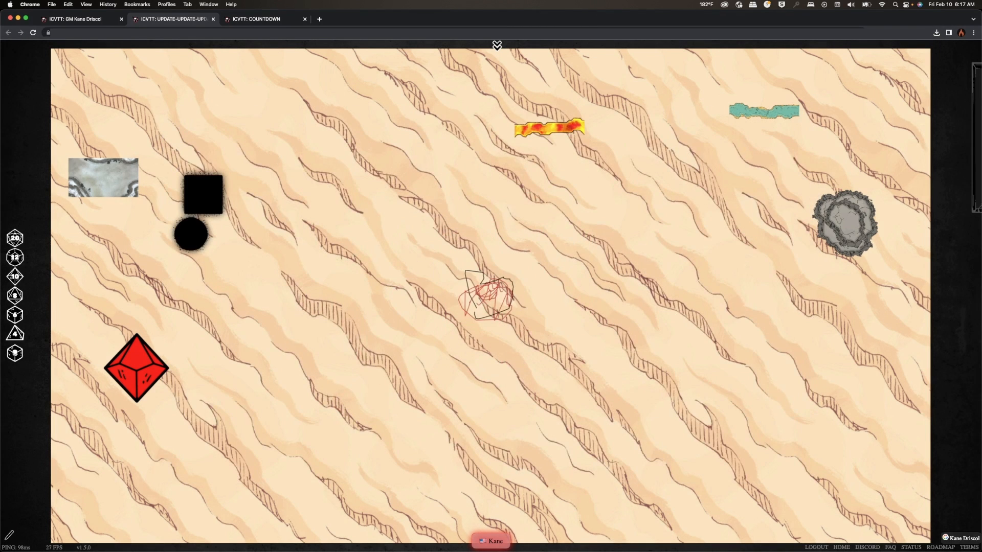
- Enlarge the scribble drawing to several times its size and position it around the black square and circle
drag(489, 296, 345, 176)
mouse_move(332, 223)
mouse_down()
mouse_move(286, 347)
mouse_move(210, 205)
mouse_up()
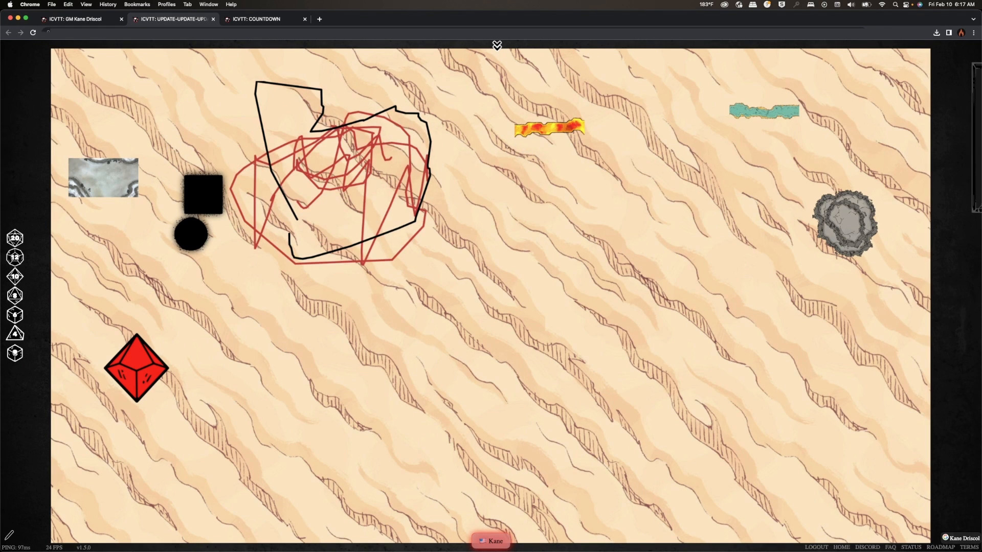
drag(337, 179, 192, 175)
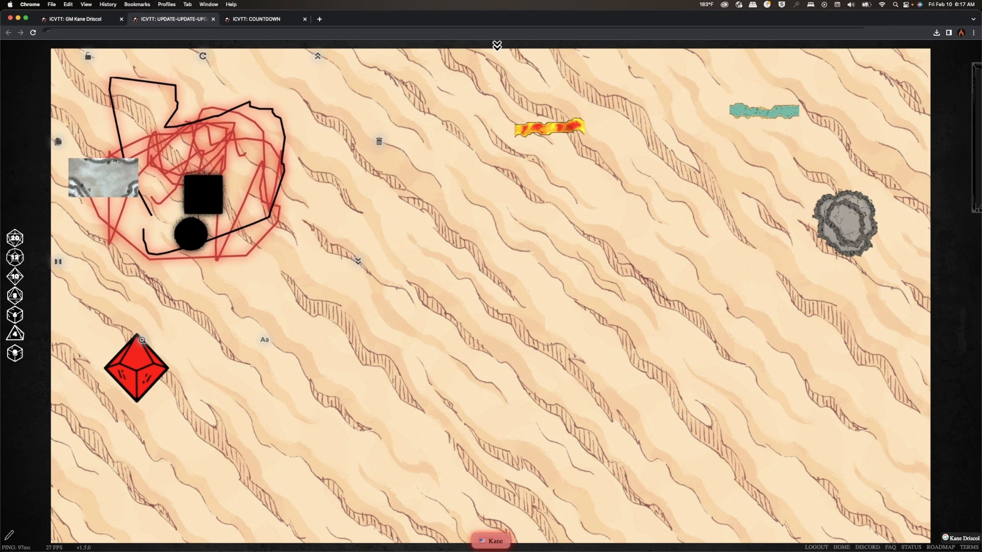
- Start a round red-ringed token with the trident fighter artwork and shift the art down so his head and trident overlap the ring
click(9, 535)
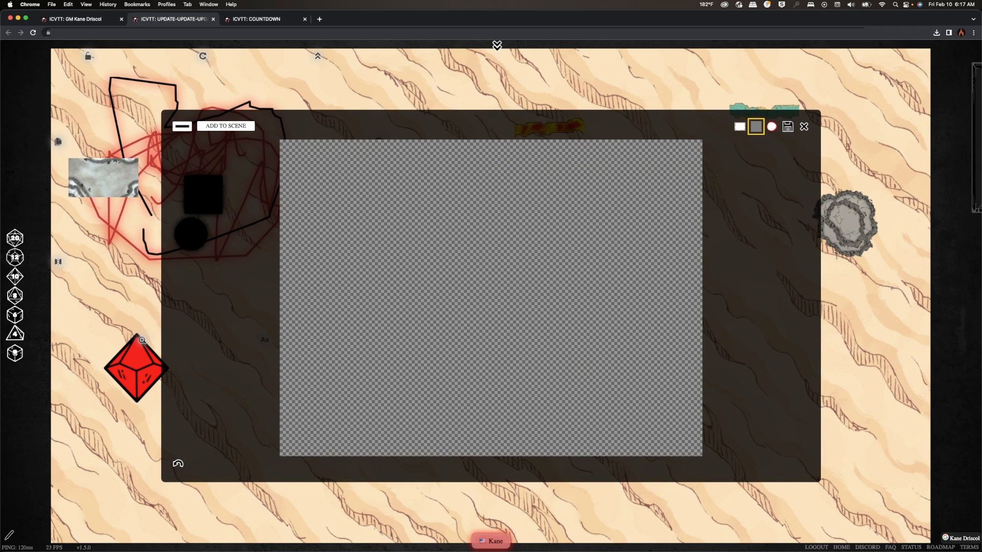
click(771, 127)
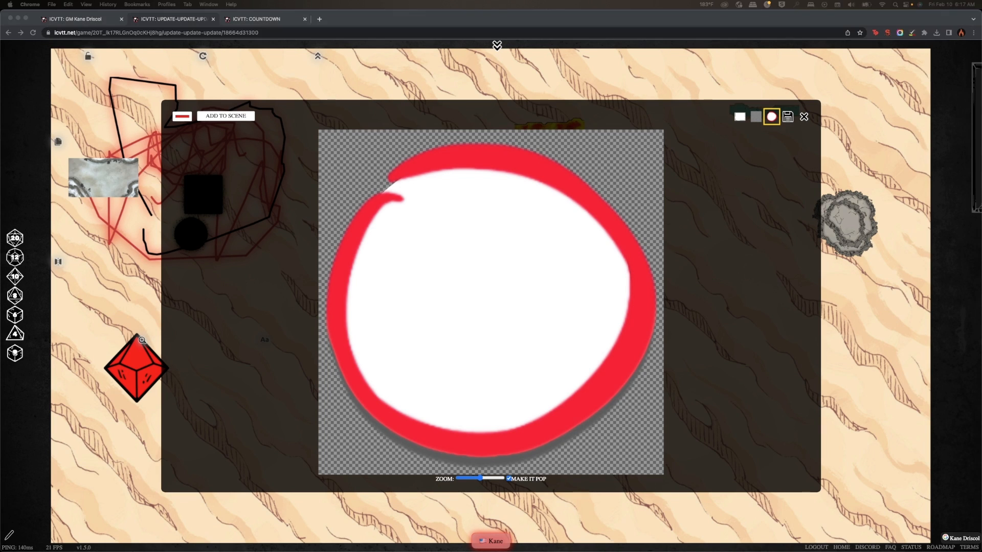
drag(449, 319, 453, 296)
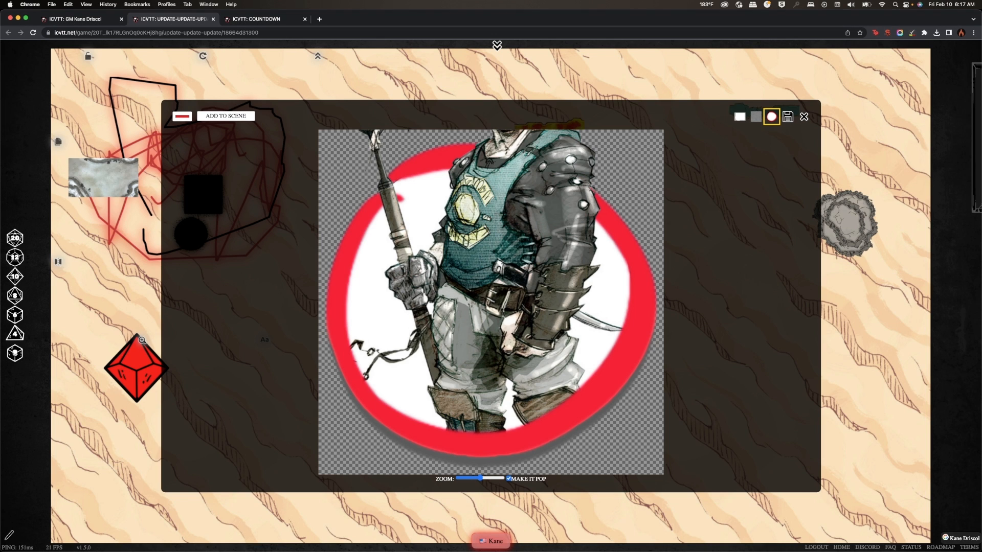
drag(470, 291, 470, 377)
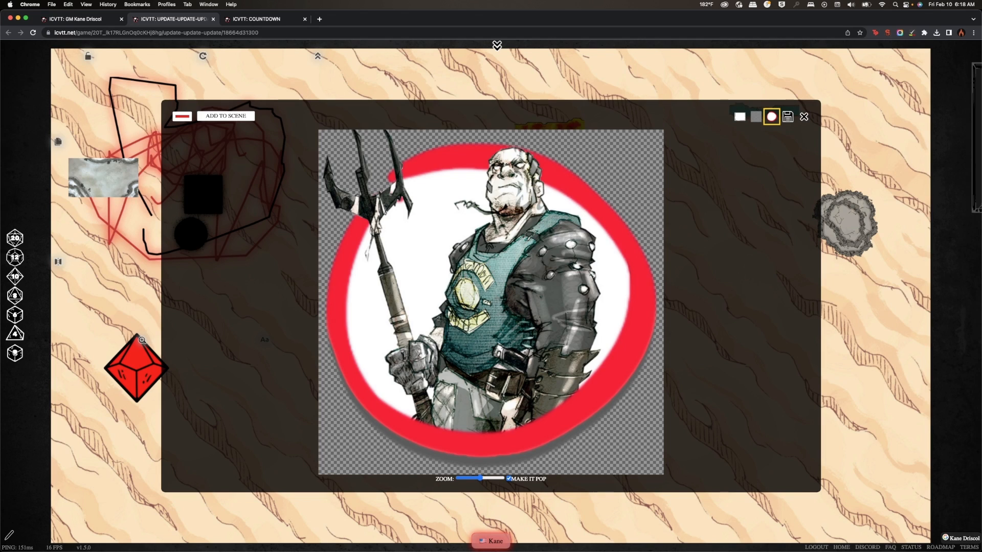
- Try the fighter art without Make It Pop, turn the option back on and try a smaller zoom showing nearly the full figure
click(509, 479)
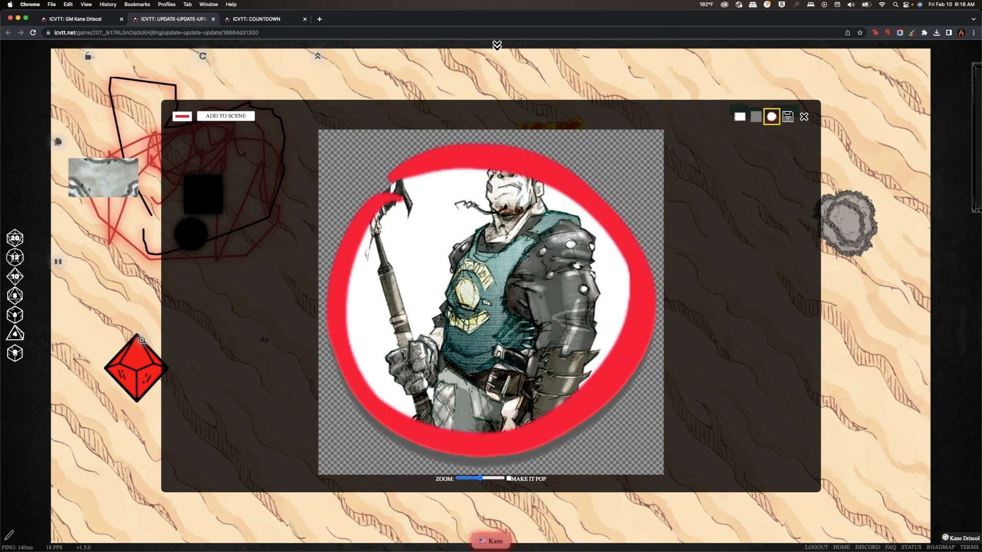
drag(491, 302, 504, 332)
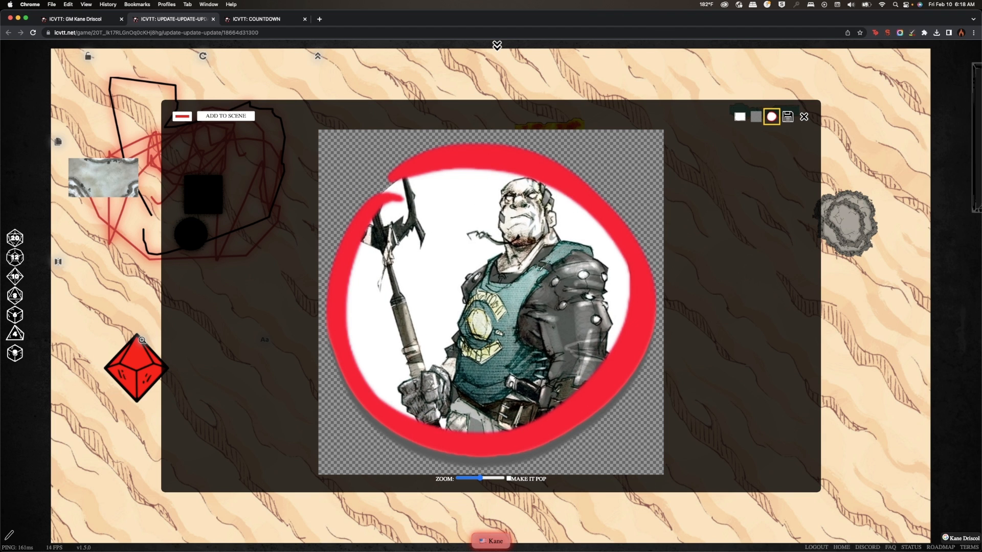
mouse_move(480, 478)
mouse_down()
mouse_move(470, 478)
mouse_move(489, 479)
mouse_move(473, 478)
mouse_up()
click(509, 478)
drag(512, 358, 448, 236)
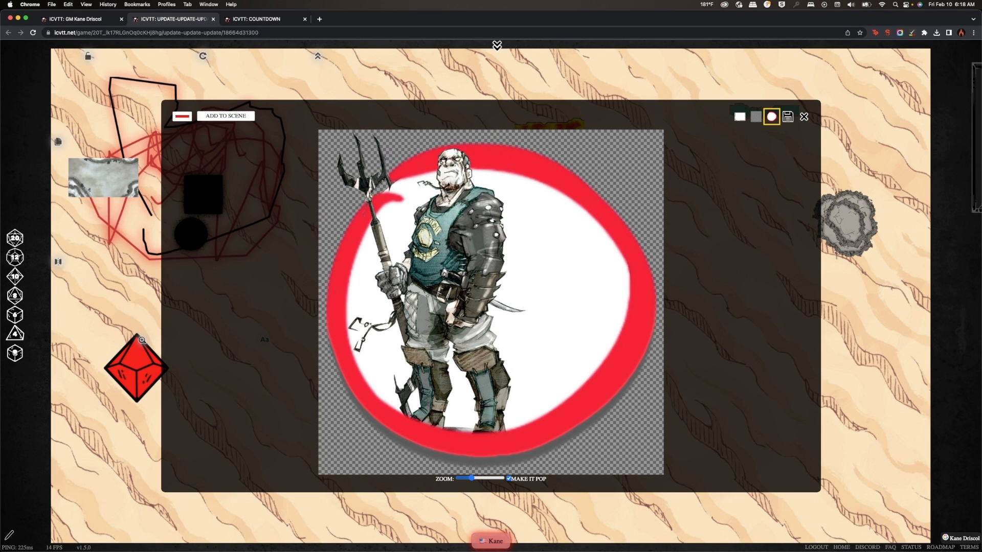
- Zoom the fighter art in, frame his upper body with the trident breaking the ring, and add the token to the scene
drag(472, 478, 483, 478)
drag(461, 276, 547, 409)
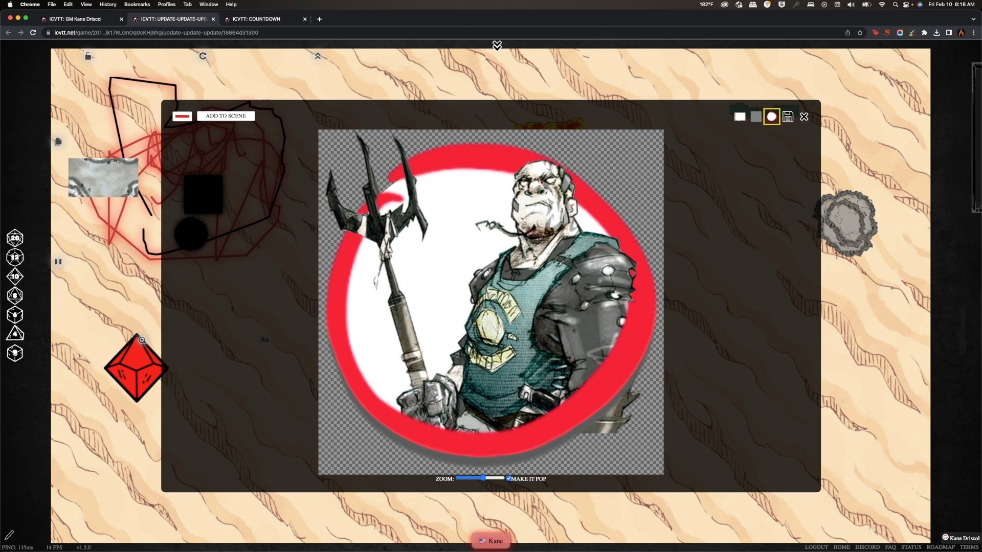
click(226, 116)
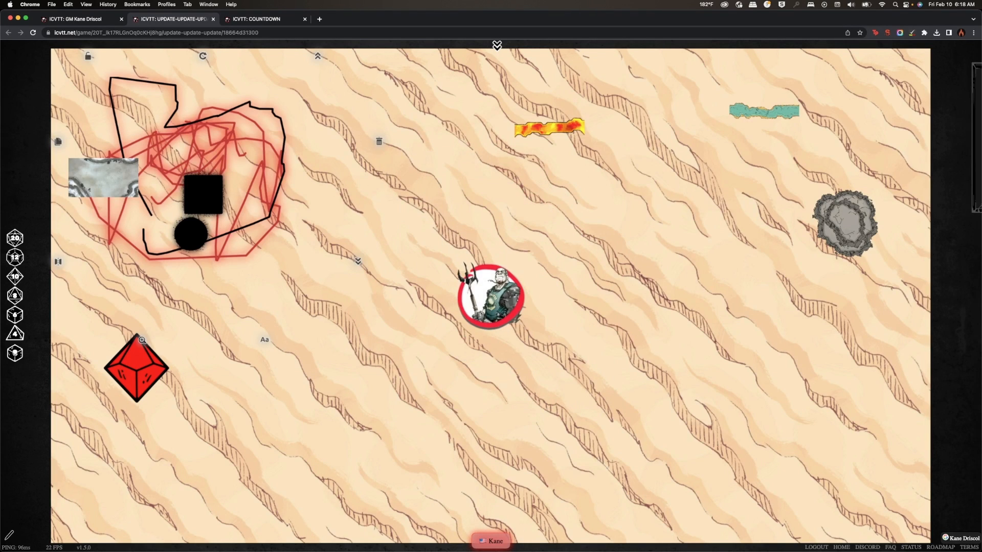
- Try the fighter token at a much larger size, shrink it back to small token size and place it beside the grey rock formation
click(487, 359)
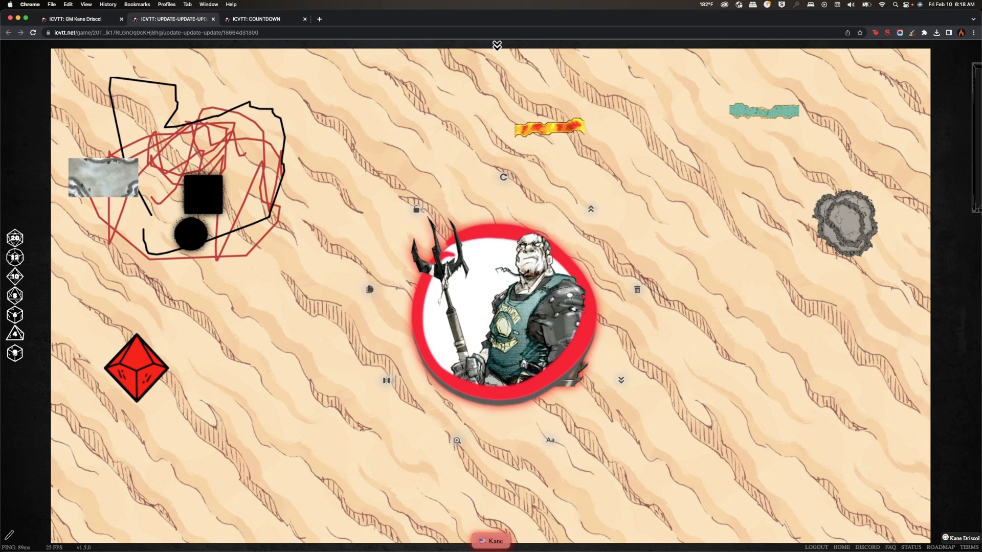
drag(502, 317, 622, 288)
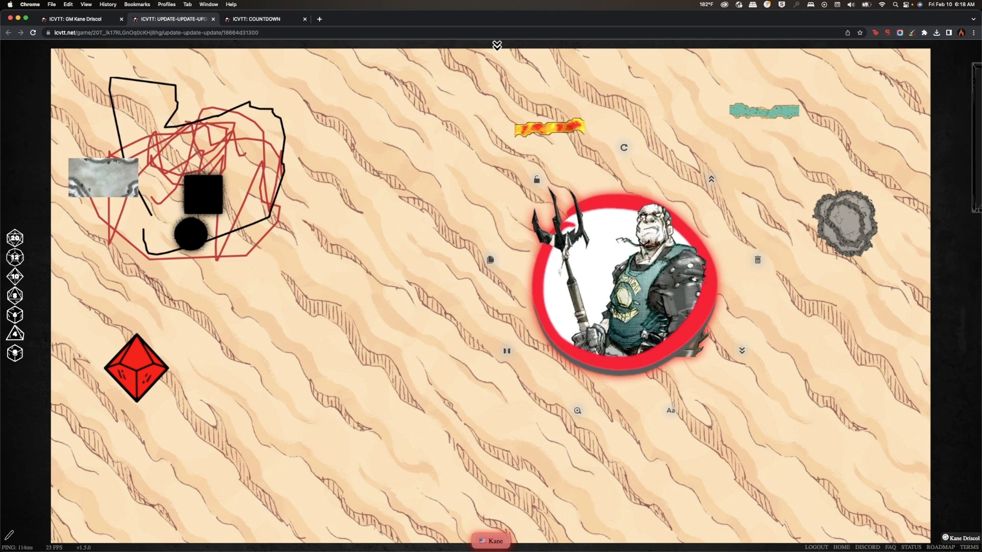
drag(577, 411, 594, 364)
drag(621, 309, 679, 225)
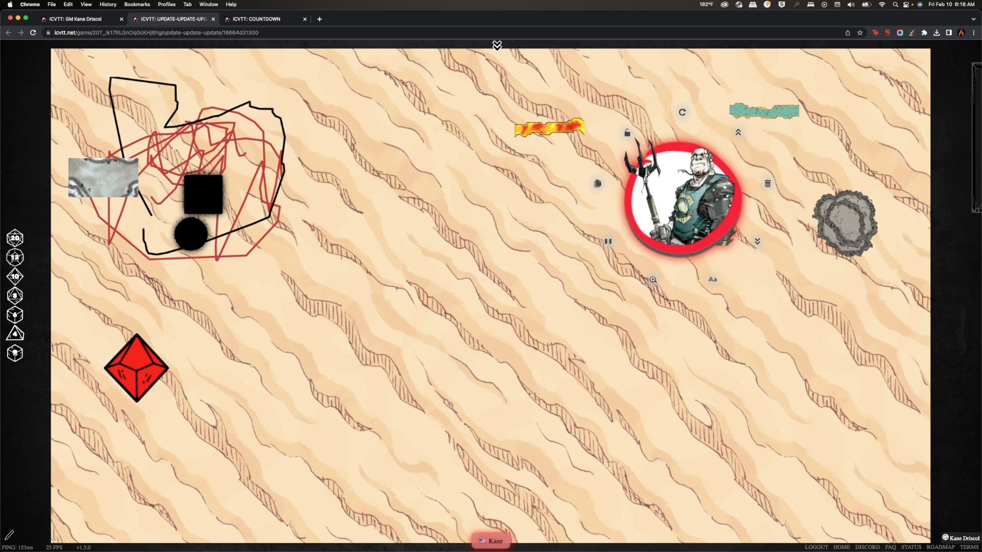
drag(653, 279, 664, 248)
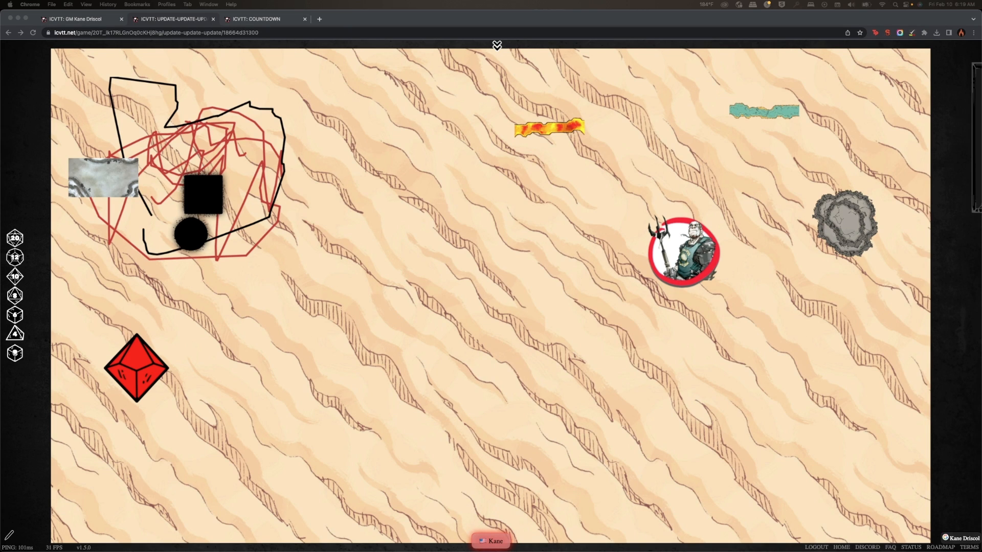
click(684, 252)
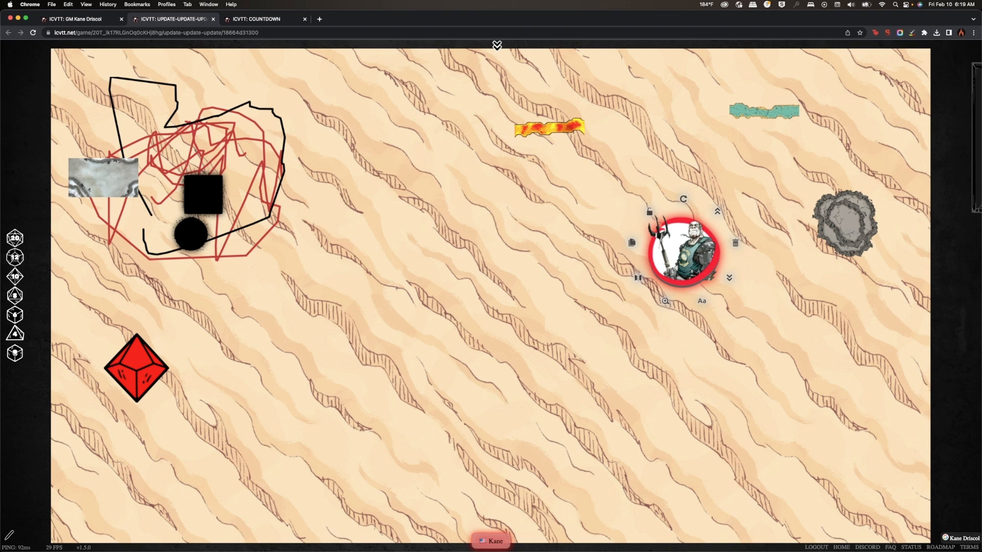
- Roll a d4 into the scene beside the fighter token and adjust its number to 7
click(15, 334)
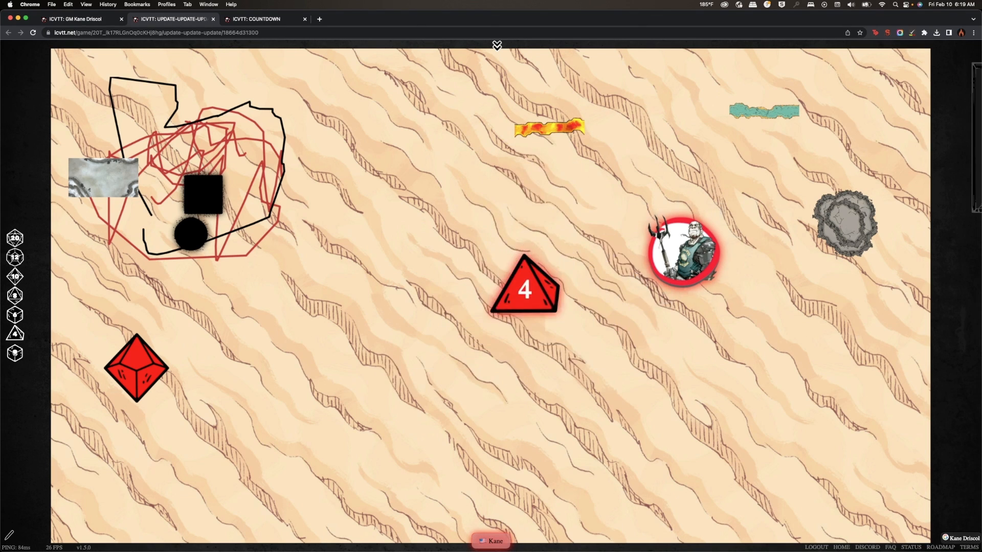
click(543, 219)
click(543, 220)
click(543, 219)
click(543, 220)
click(543, 268)
- Label the fighter token 4 and extend the label to HP 4
mouse_move(684, 251)
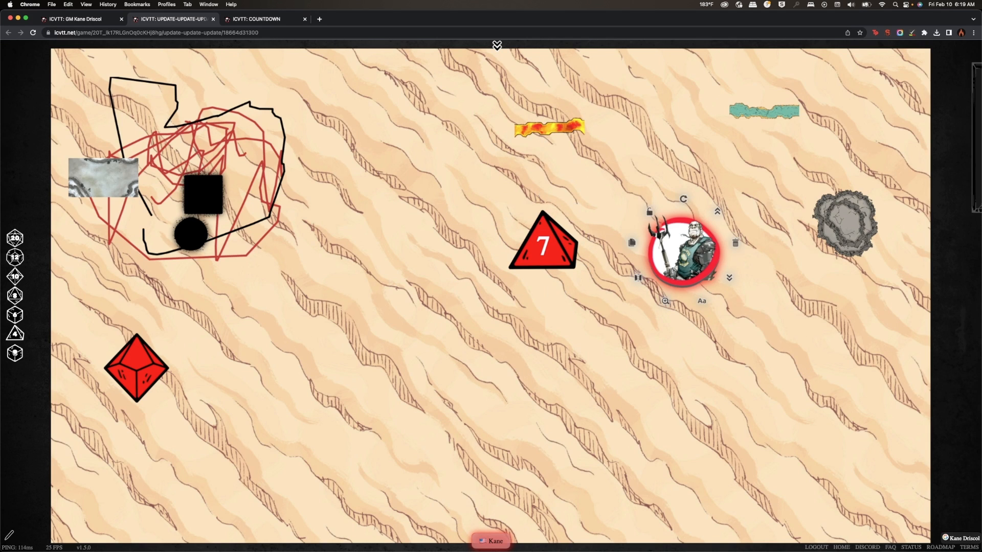
click(701, 302)
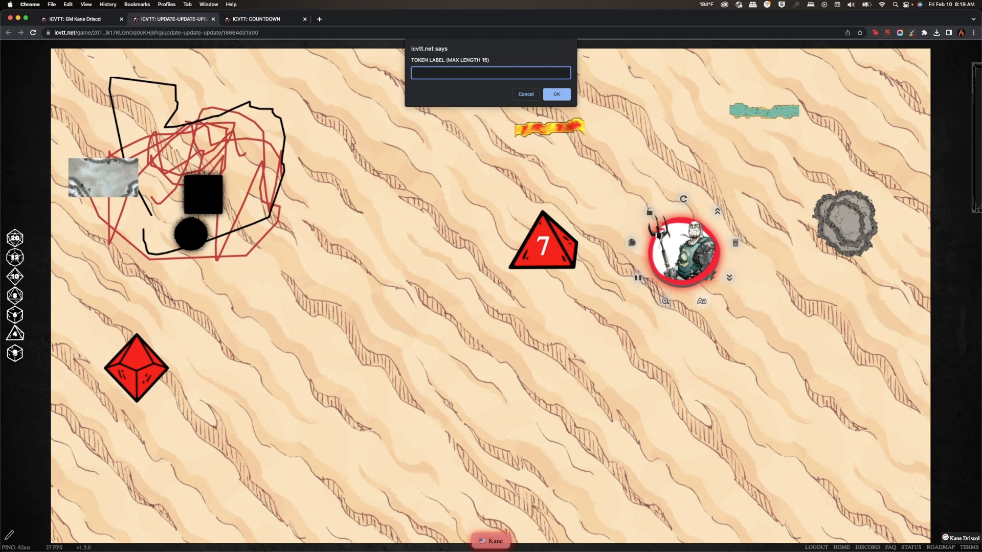
text(4)
key(Return)
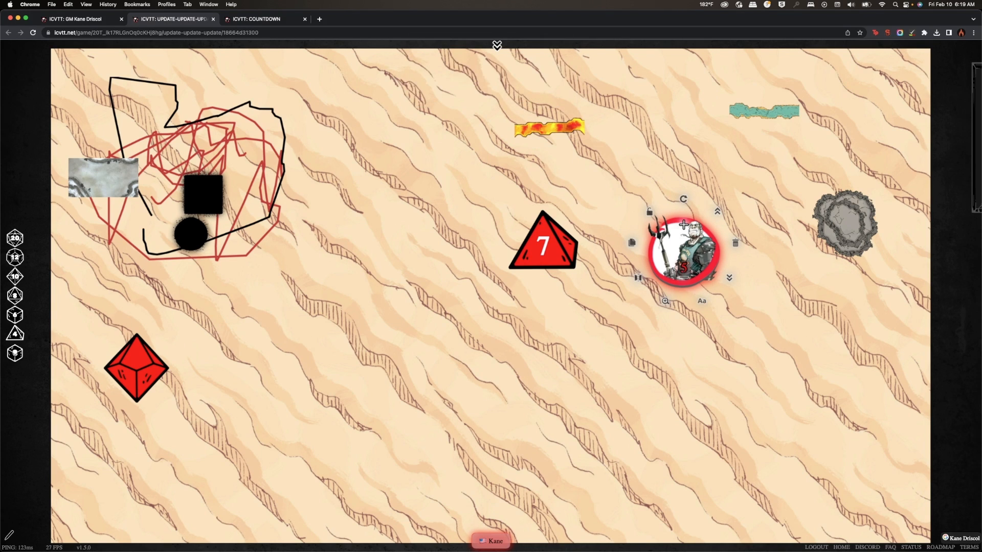
click(701, 302)
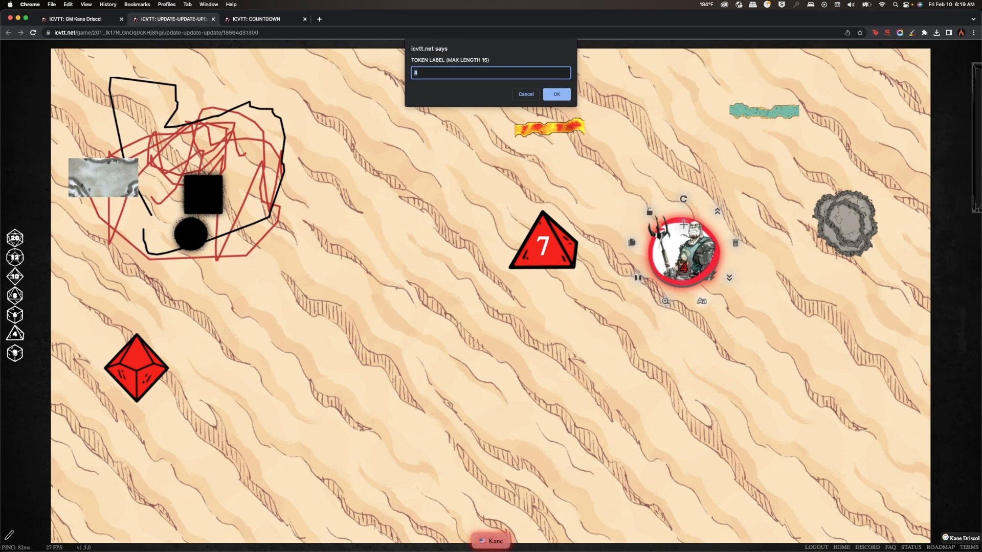
key(super+Left)
text(HP)
key(Return)
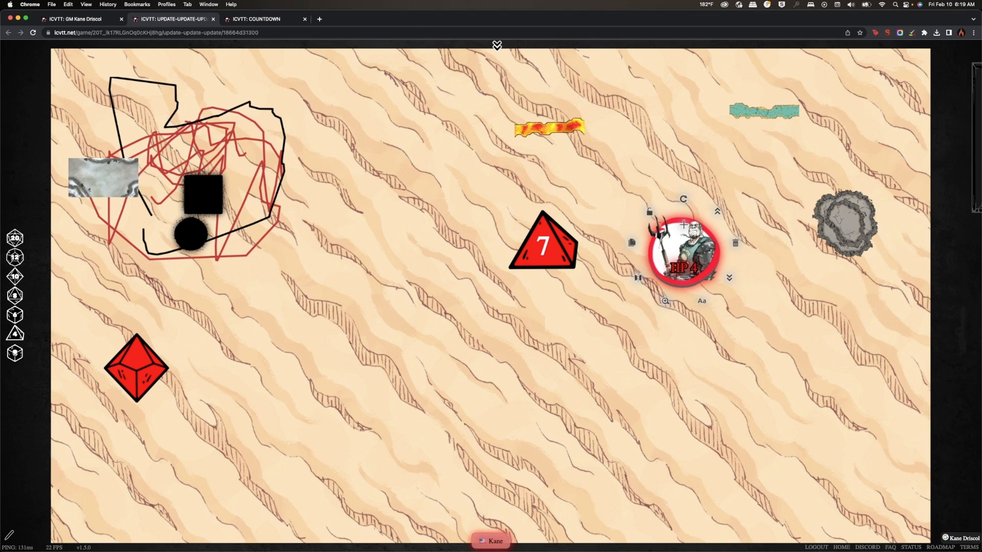
- Step the number in the fighter token's HP label up and down, ending at HP 5
click(684, 225)
click(684, 277)
click(684, 277)
click(684, 277)
click(684, 225)
click(684, 225)
click(684, 225)
- Replace HP in the fighter token's label so that it reads Dying 5
click(702, 300)
click(414, 73)
drag(414, 73, 426, 73)
click(426, 72)
key(BackSpace)
key(BackSpace)
key(BackSpace)
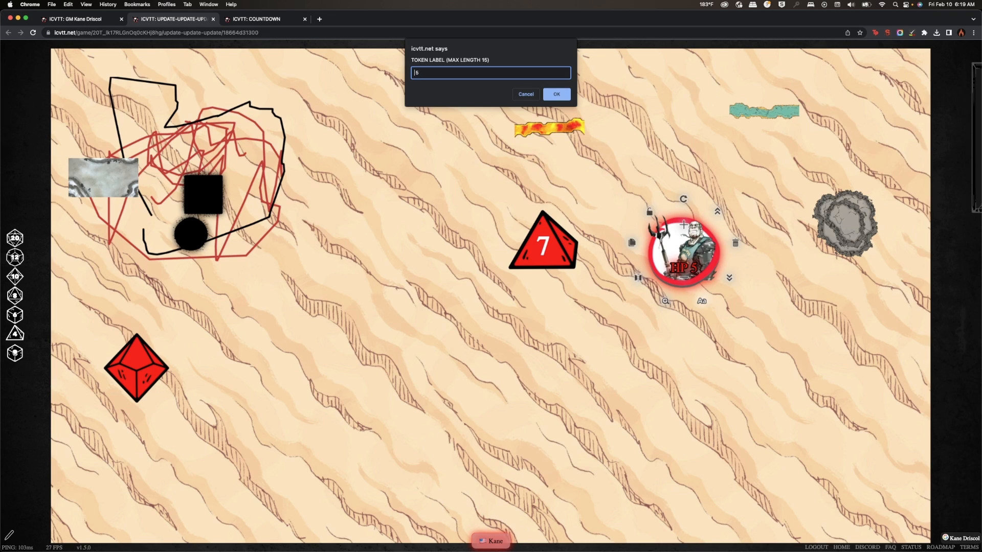
text(Dying)
key(Return)
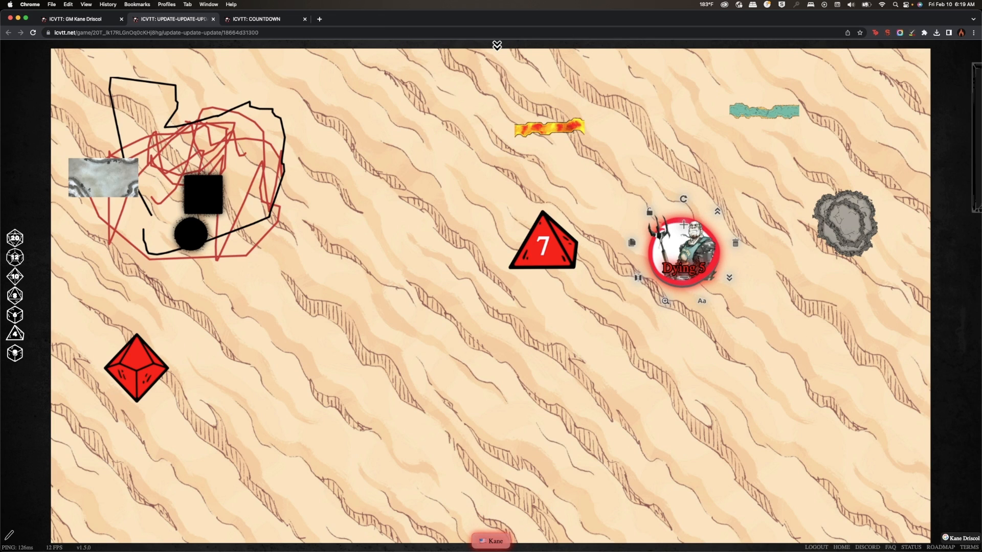
- Relabel the fighter token as poison d4
click(701, 301)
text(poison d4)
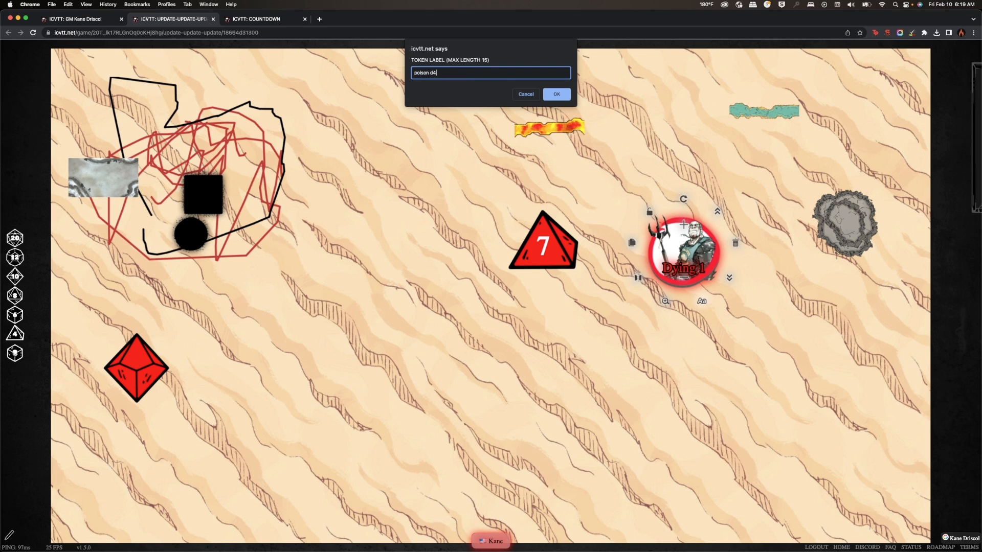
key(Return)
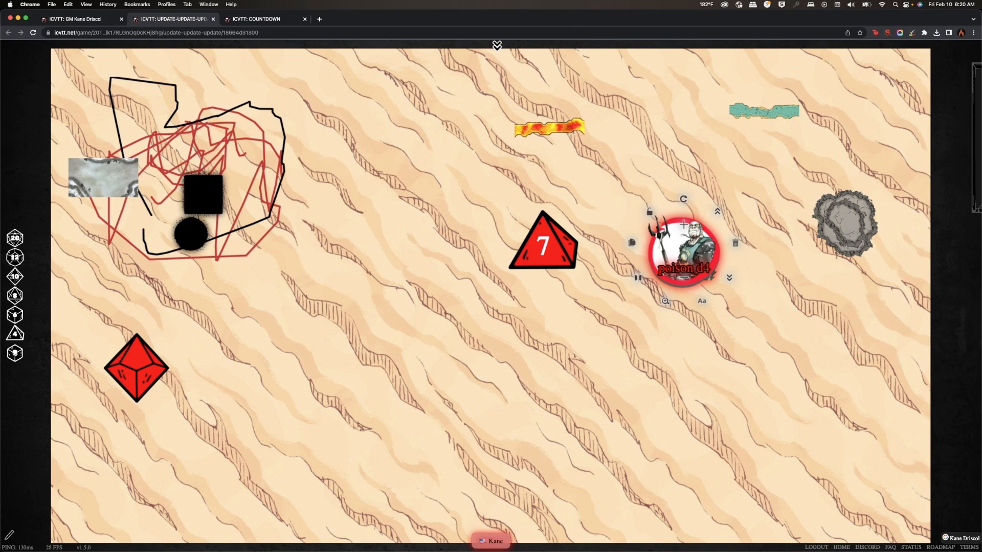
click(496, 45)
click(496, 153)
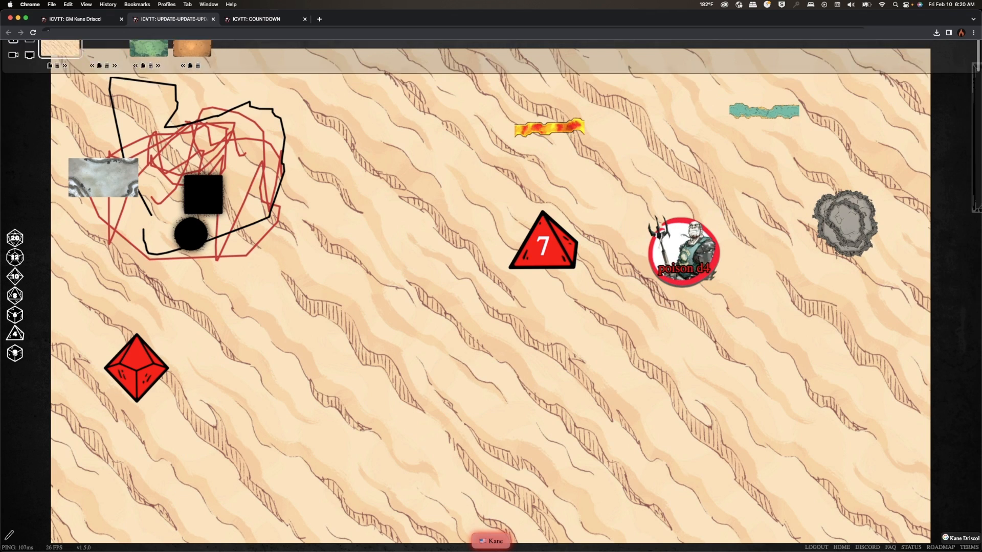